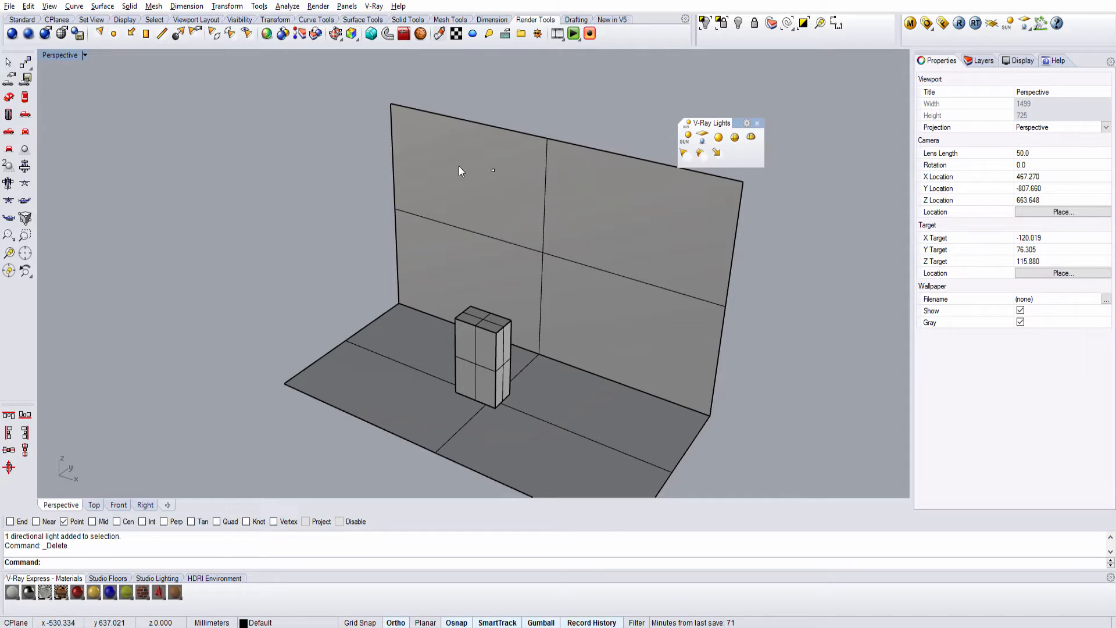
- Create a V-Ray sphere light on the floor to the left of the box and raise it above the floor
{"action": "right_click_drag", "start_coordinate": [448, 204], "coordinate": [681, 174]}
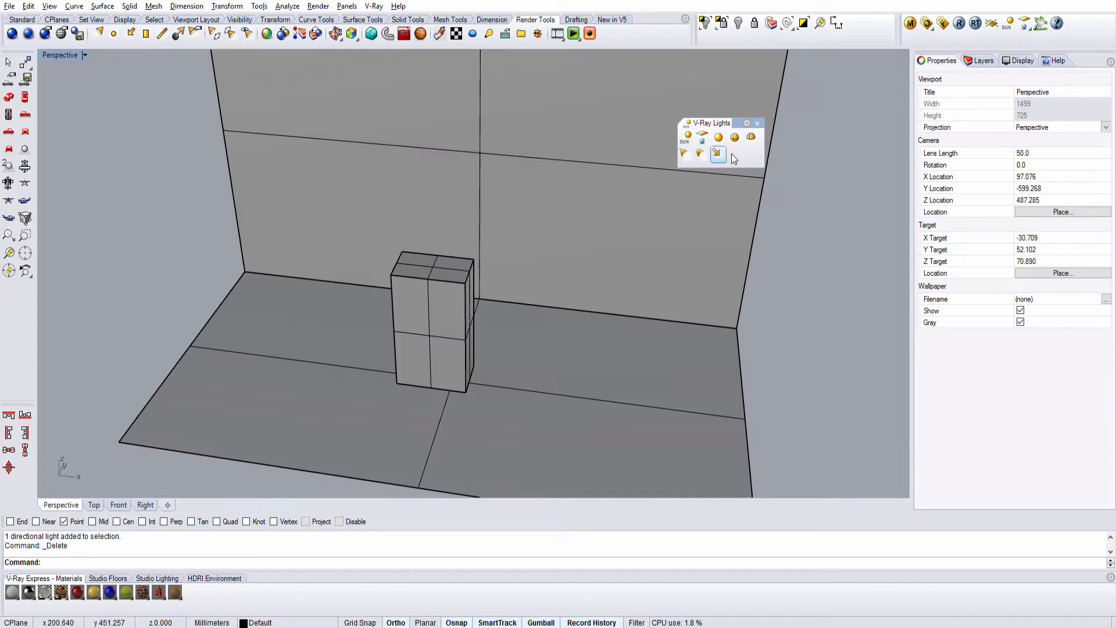
{"action": "left_click", "coordinate": [719, 153]}
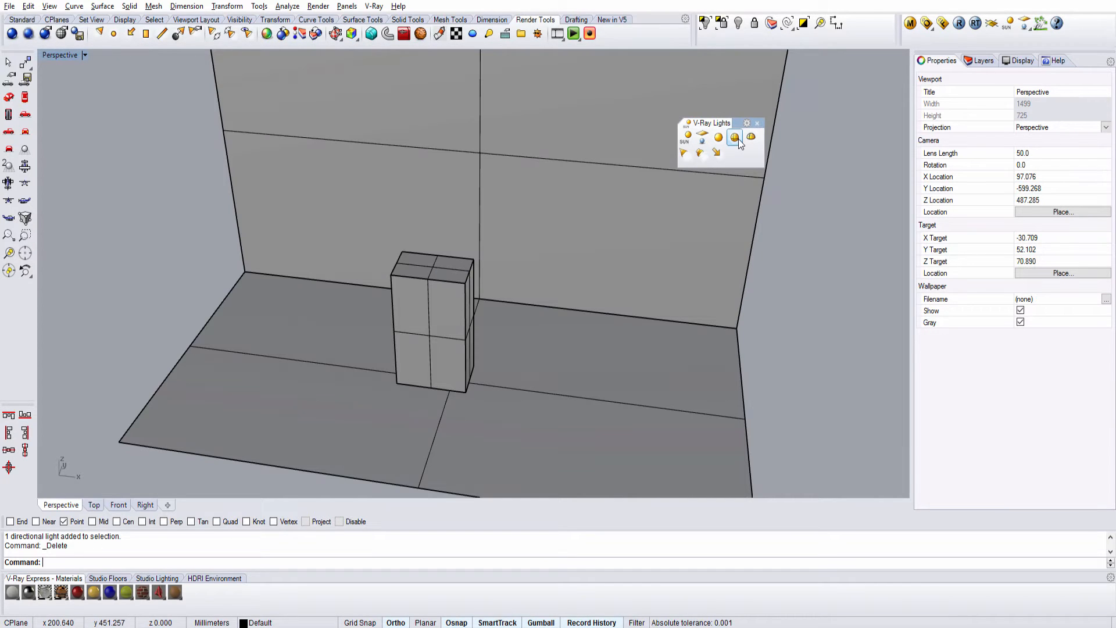
{"action": "left_click", "coordinate": [313, 356]}
{"action": "left_click", "coordinate": [322, 337]}
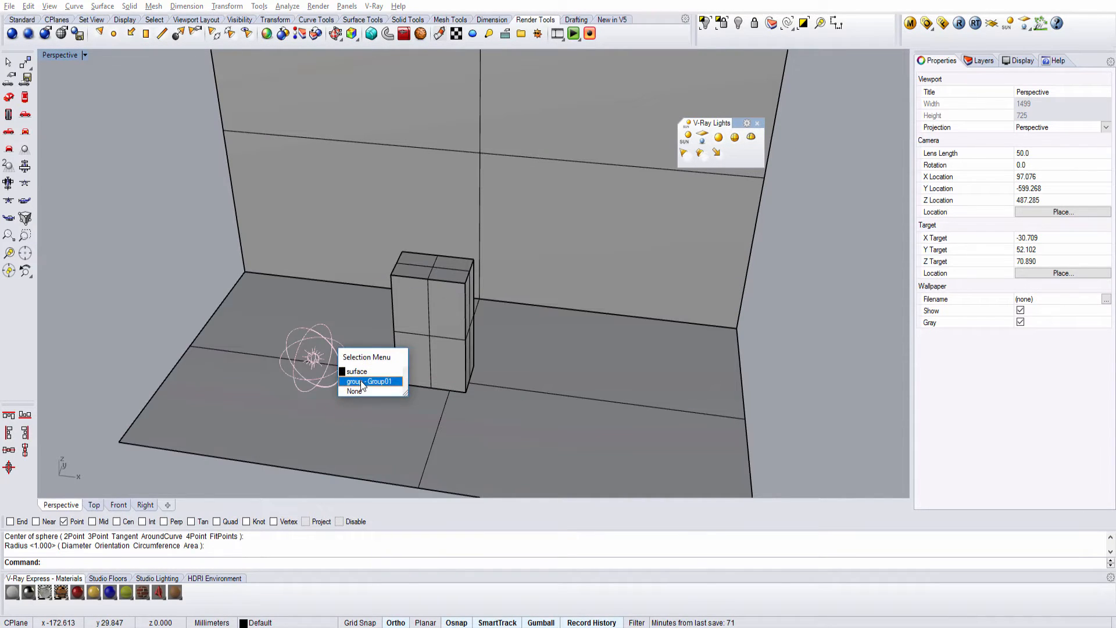
{"action": "left_click", "coordinate": [356, 381]}
{"action": "left_click_drag", "start_coordinate": [308, 301], "coordinate": [280, 241]}
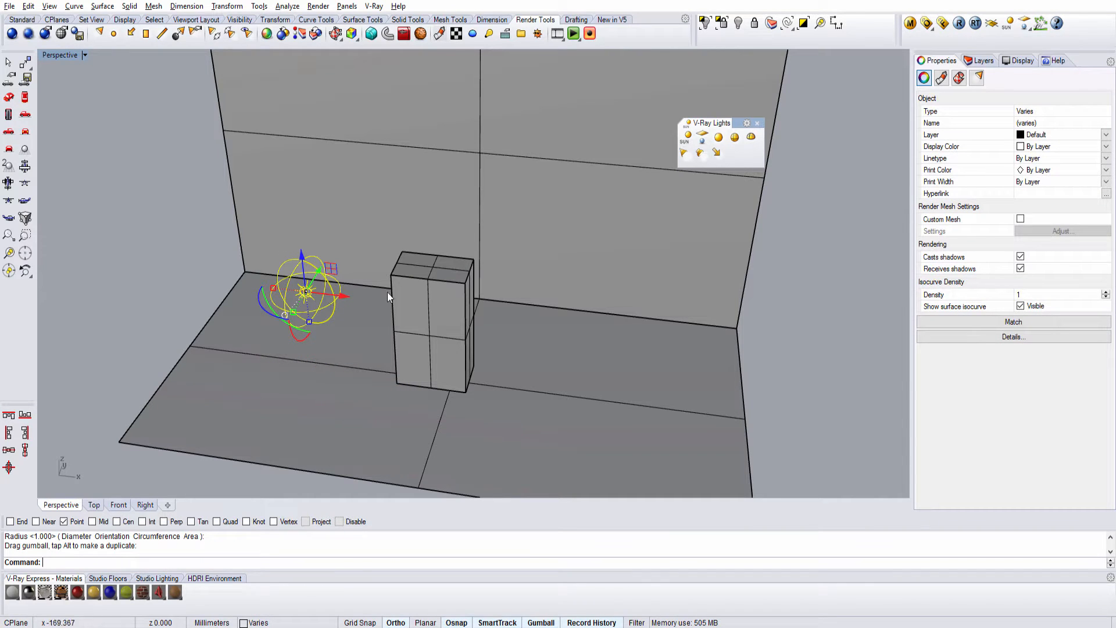
- Render the scene lit by the sphere light and close the rendered image
{"action": "left_click", "coordinate": [228, 280]}
{"action": "right_click_drag", "start_coordinate": [228, 280], "coordinate": [228, 268]}
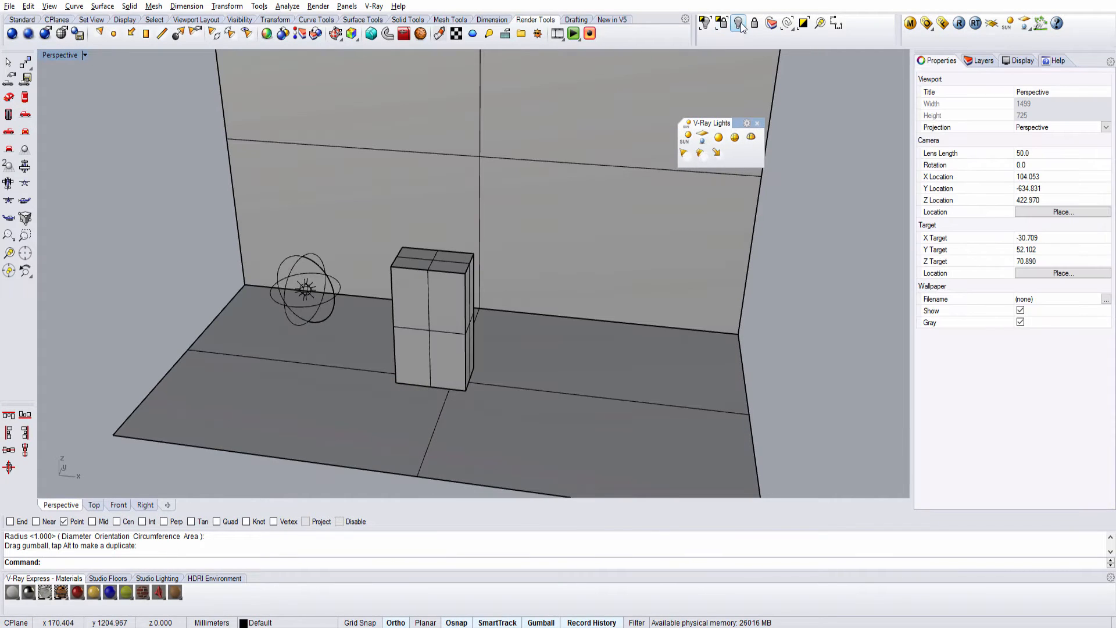
{"action": "left_click", "coordinate": [960, 24]}
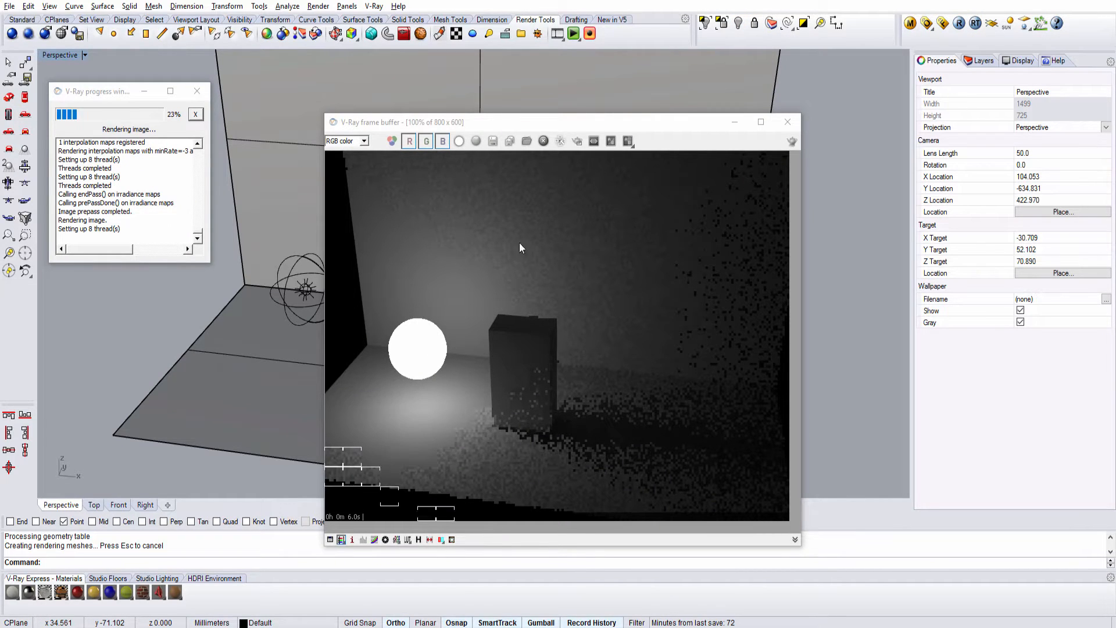
{"action": "left_click", "coordinate": [787, 121]}
- Review the sphere light's V-Ray settings, including its sphere segments, and delete the light
{"action": "left_click", "coordinate": [330, 270]}
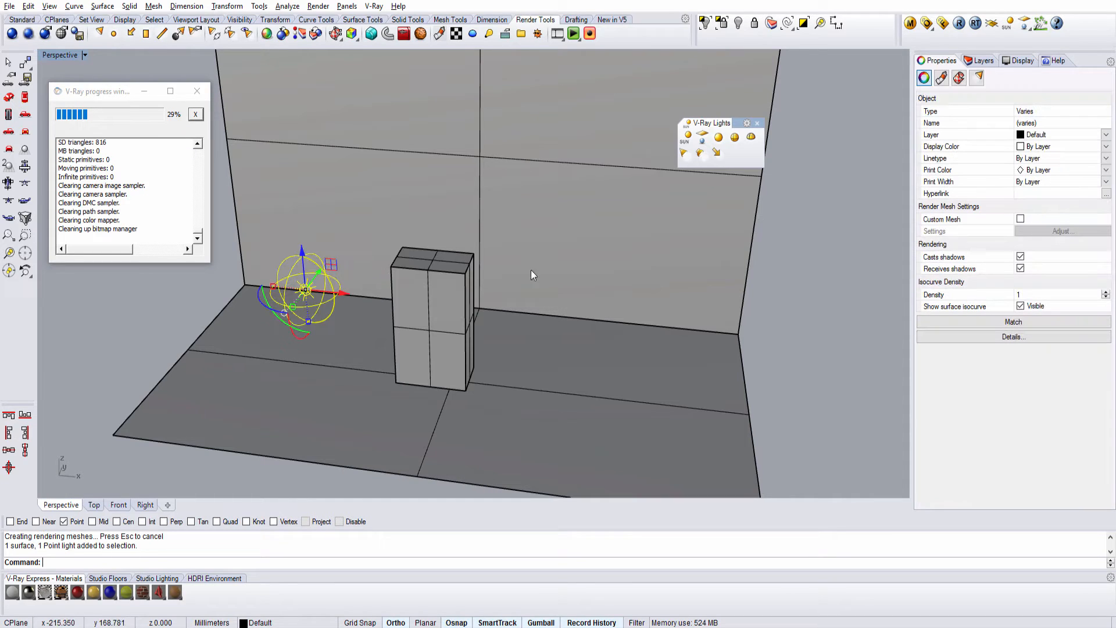
{"action": "left_click", "coordinate": [984, 78]}
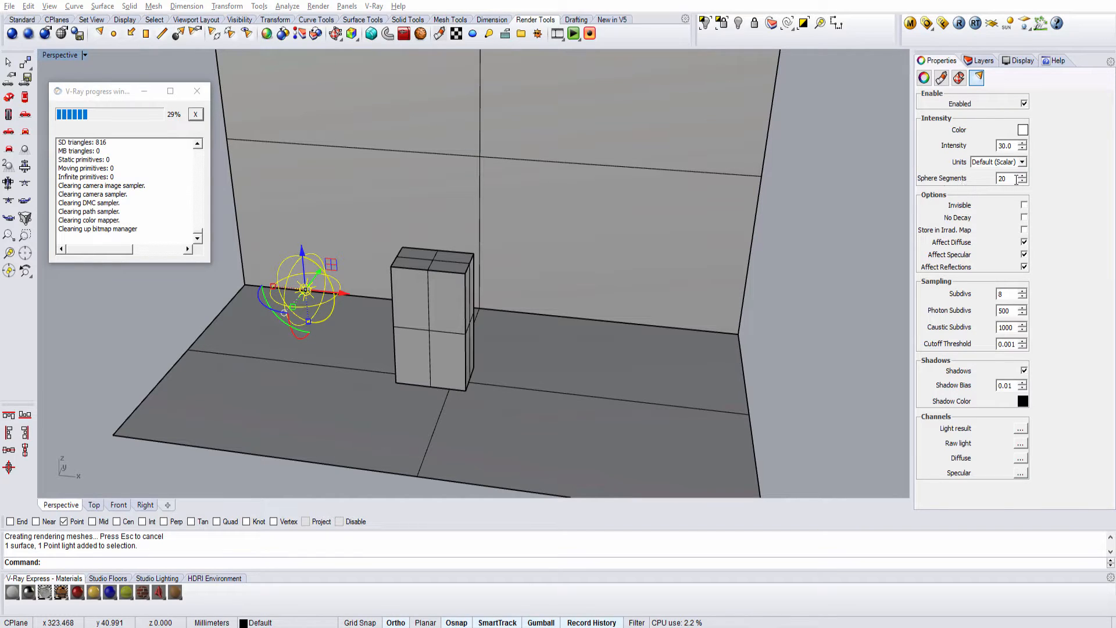
{"action": "left_click", "coordinate": [1016, 180]}
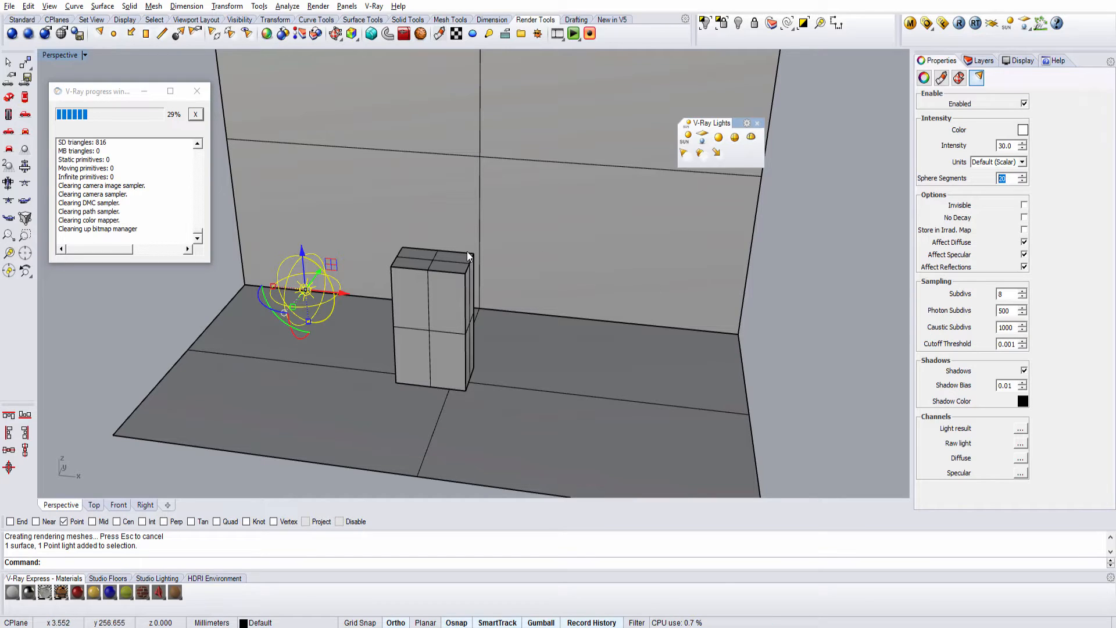
{"action": "right_click_drag", "start_coordinate": [361, 281], "coordinate": [587, 288]}
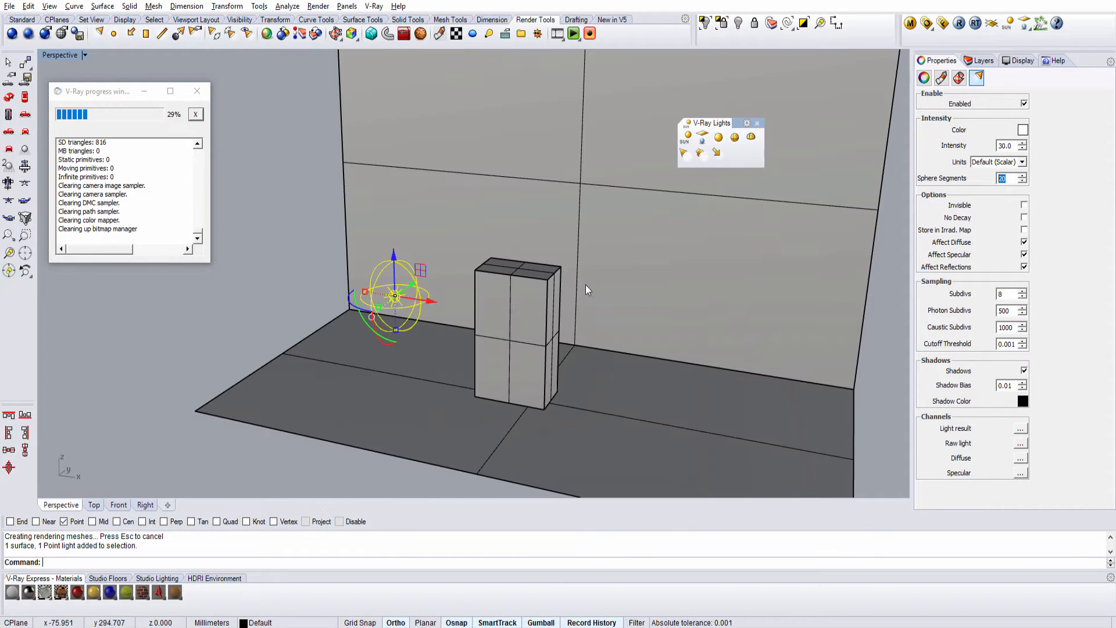
{"action": "key", "text": "Delete"}
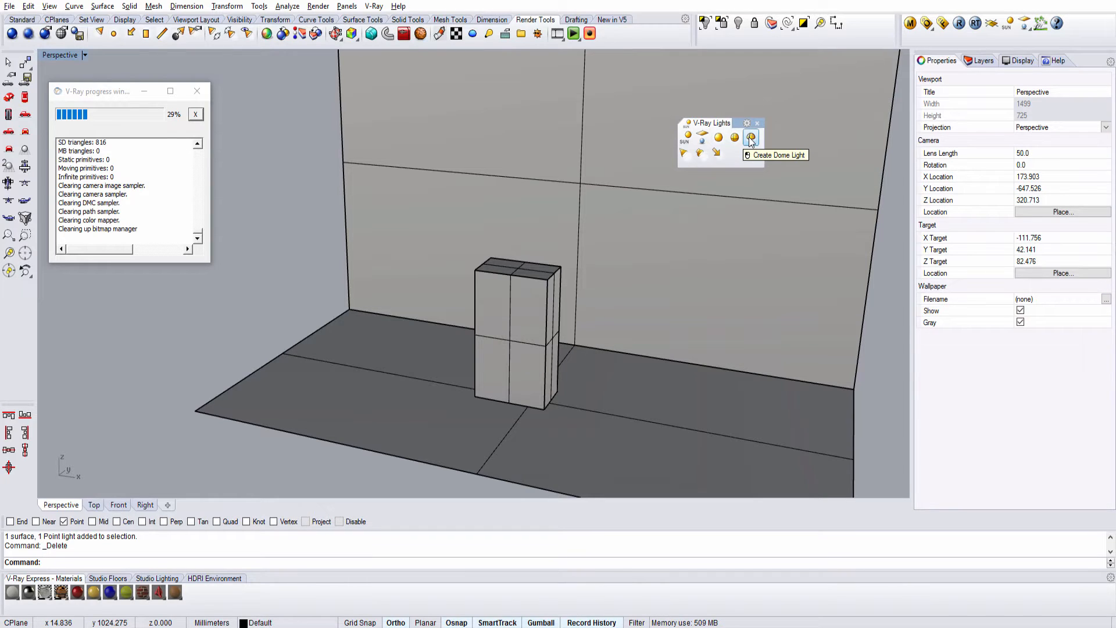
- Create a V-Ray dome light at the left edge of the floor and inspect its shape
{"action": "left_click", "coordinate": [750, 137]}
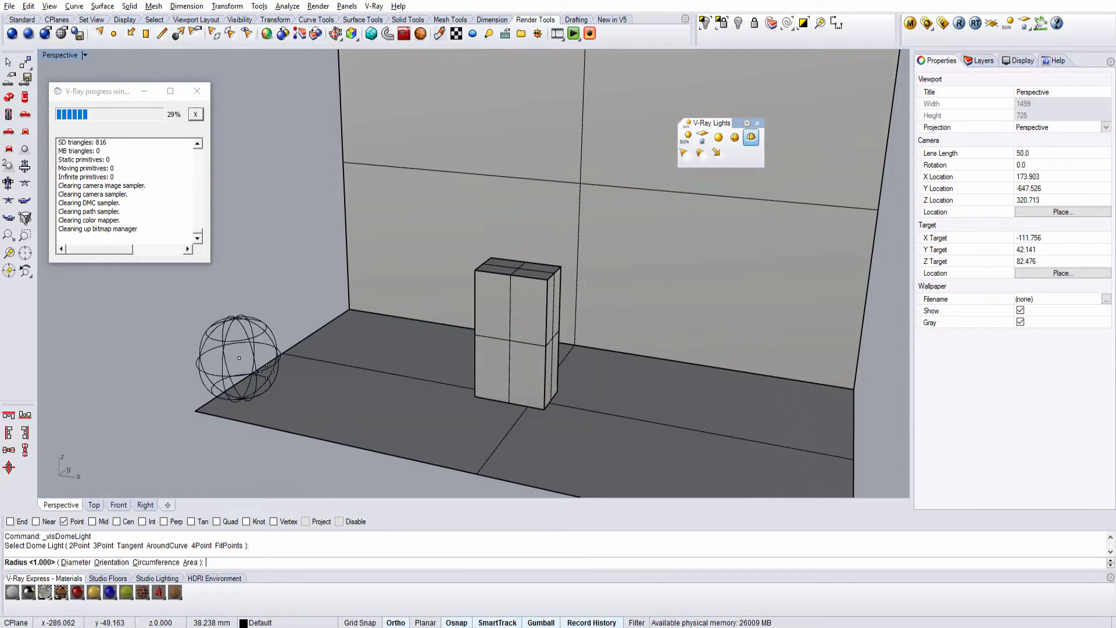
{"action": "left_click", "coordinate": [238, 358]}
{"action": "right_click_drag", "start_coordinate": [303, 335], "coordinate": [319, 309]}
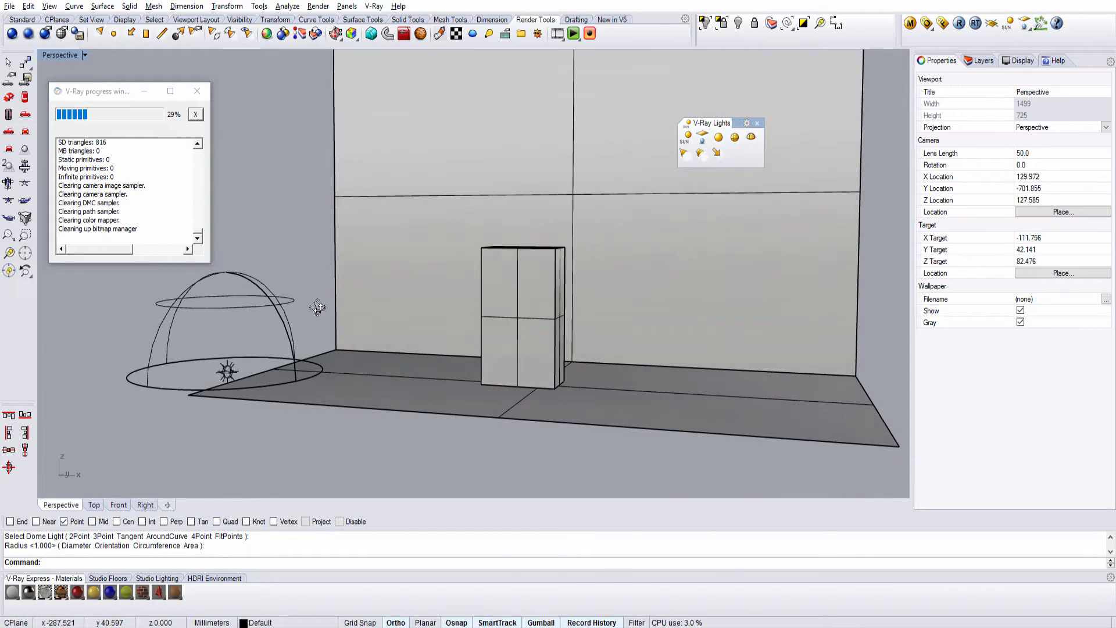
{"action": "left_click", "coordinate": [295, 302]}
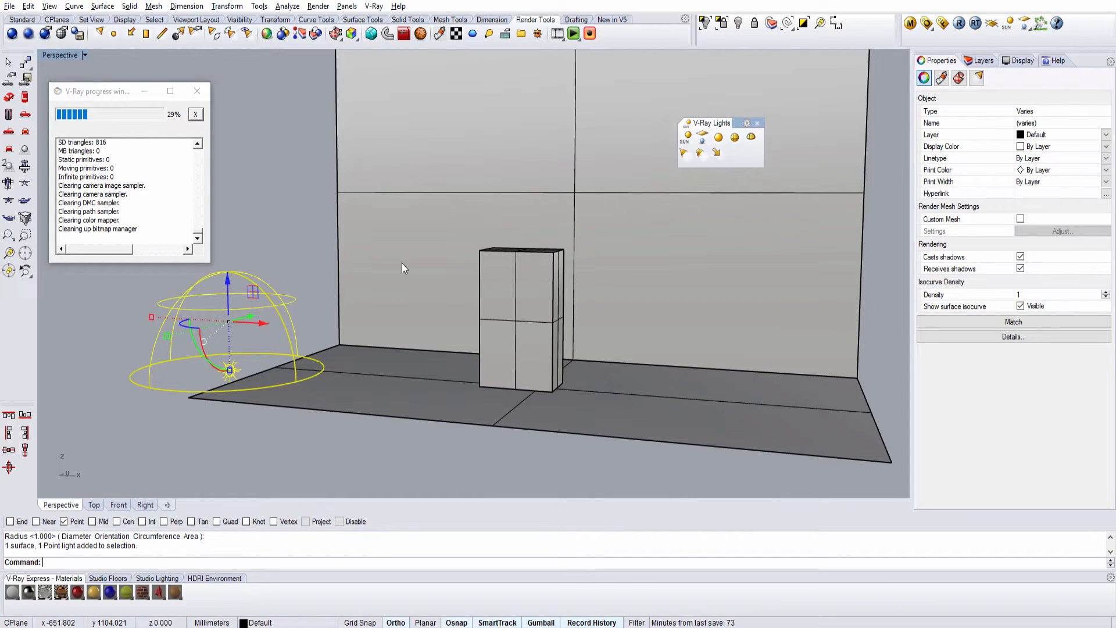
{"action": "right_click_drag", "start_coordinate": [378, 349], "coordinate": [343, 386]}
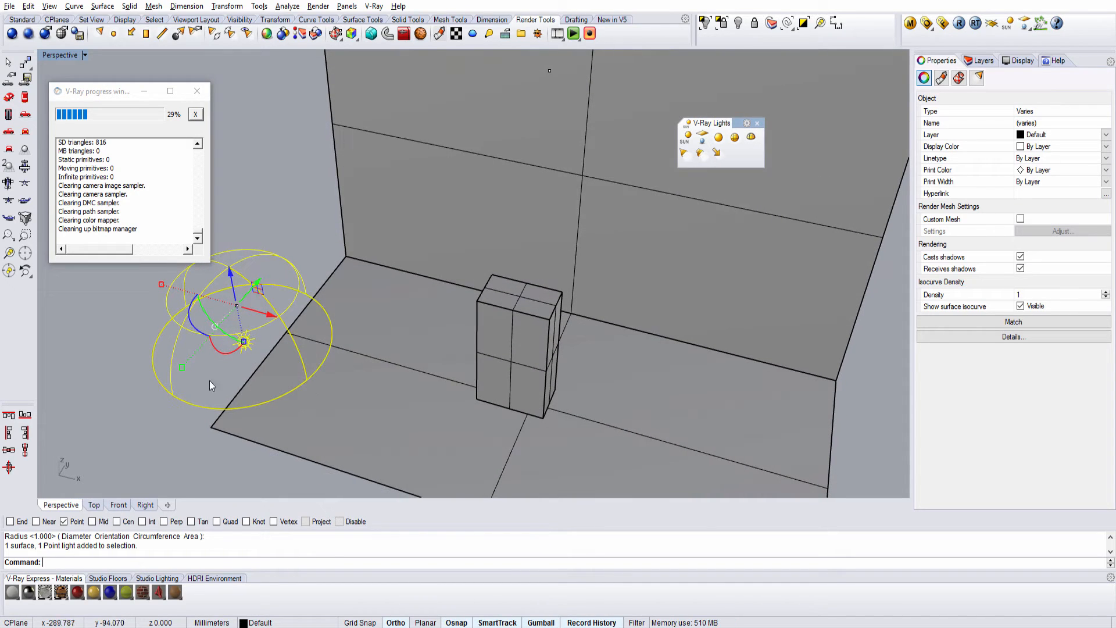
- Render the scene lit by the dome light and close the rendered image
{"action": "left_click", "coordinate": [414, 198]}
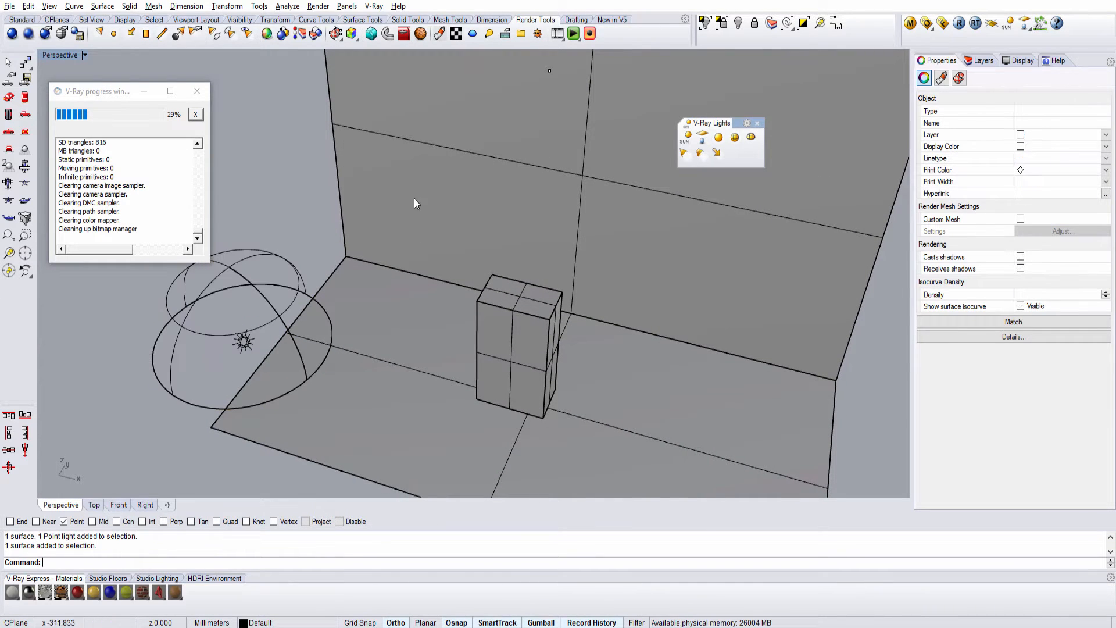
{"action": "right_click_drag", "start_coordinate": [804, 322], "coordinate": [810, 263]}
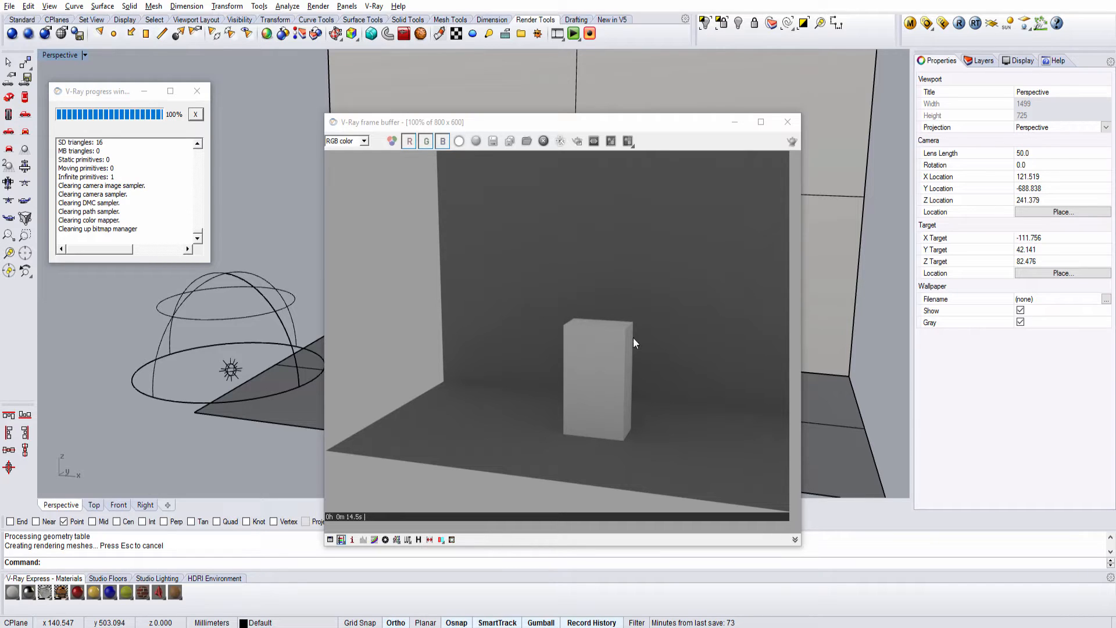
{"action": "left_click", "coordinate": [787, 123]}
- Review the dome light's V-Ray settings and delete the light
{"action": "left_click", "coordinate": [320, 348]}
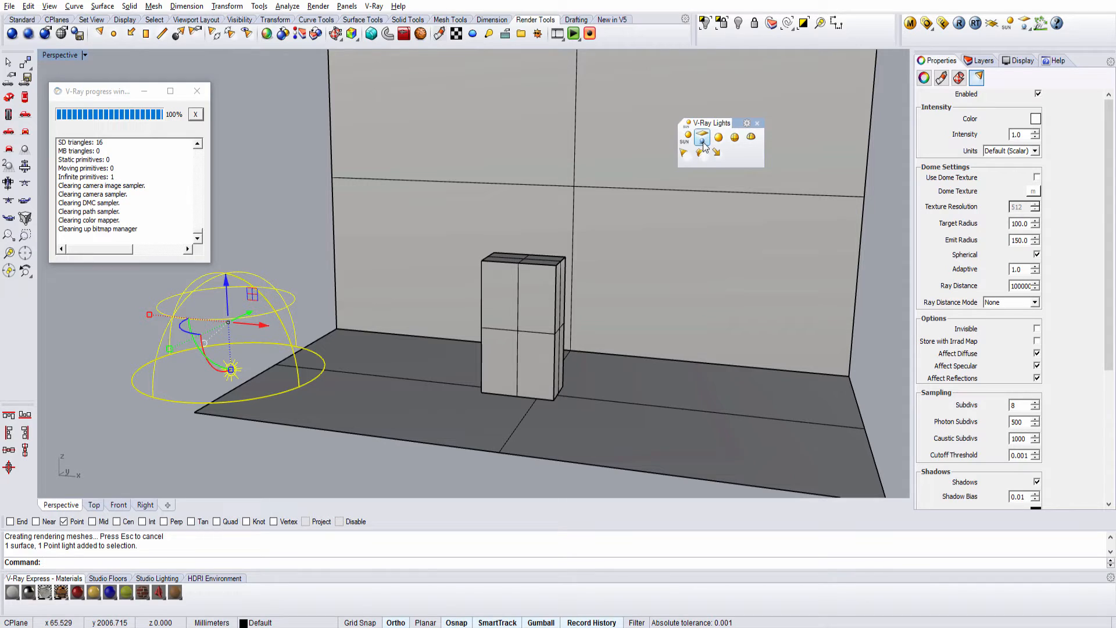
{"action": "key", "text": "Delete"}
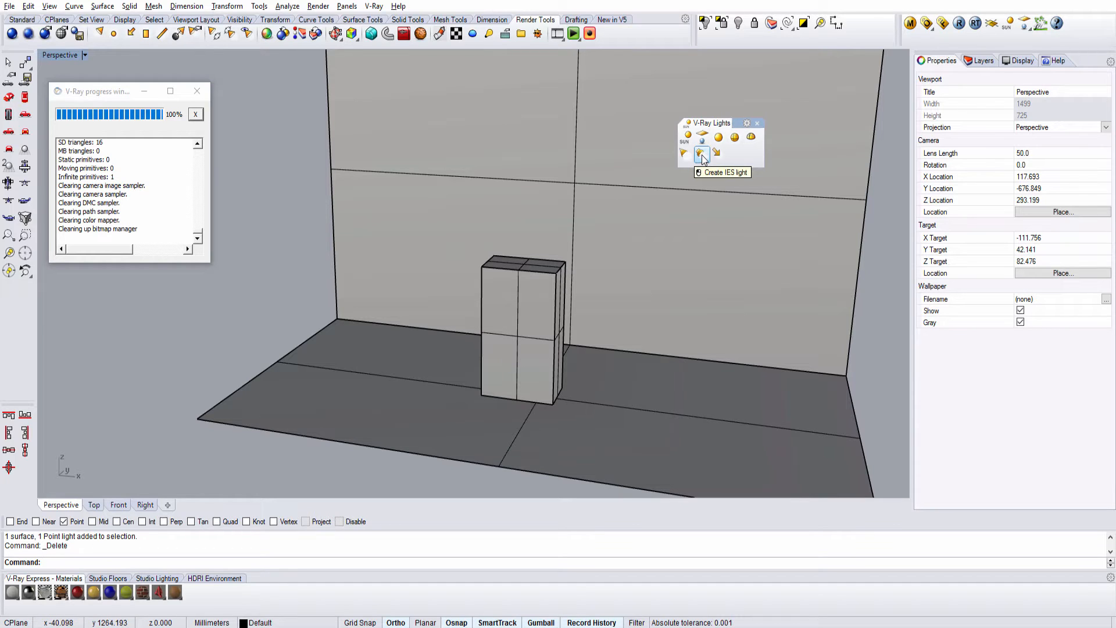
- Create an IES light with its cone base on the floor left of the box and its source high above
{"action": "left_click", "coordinate": [702, 155]}
{"action": "left_click", "coordinate": [352, 393]}
{"action": "left_click", "coordinate": [416, 390]}
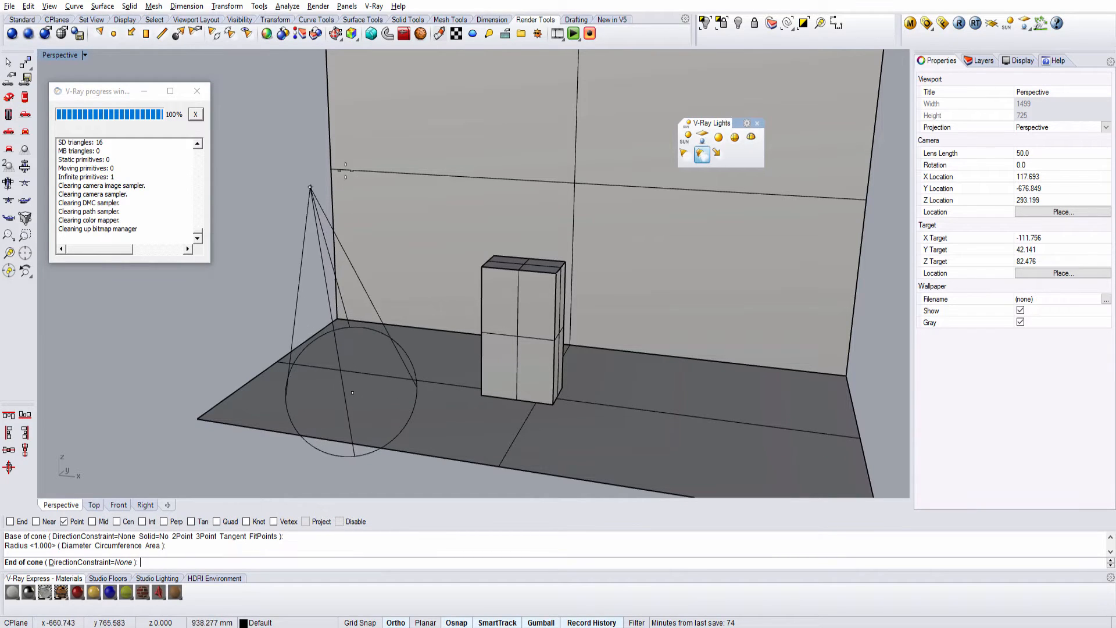
{"action": "right_click_drag", "start_coordinate": [420, 171], "coordinate": [372, 204]}
{"action": "scroll", "coordinate": [428, 214], "scroll_direction": "down", "scroll_amount": 12}
{"action": "left_click", "coordinate": [429, 213]}
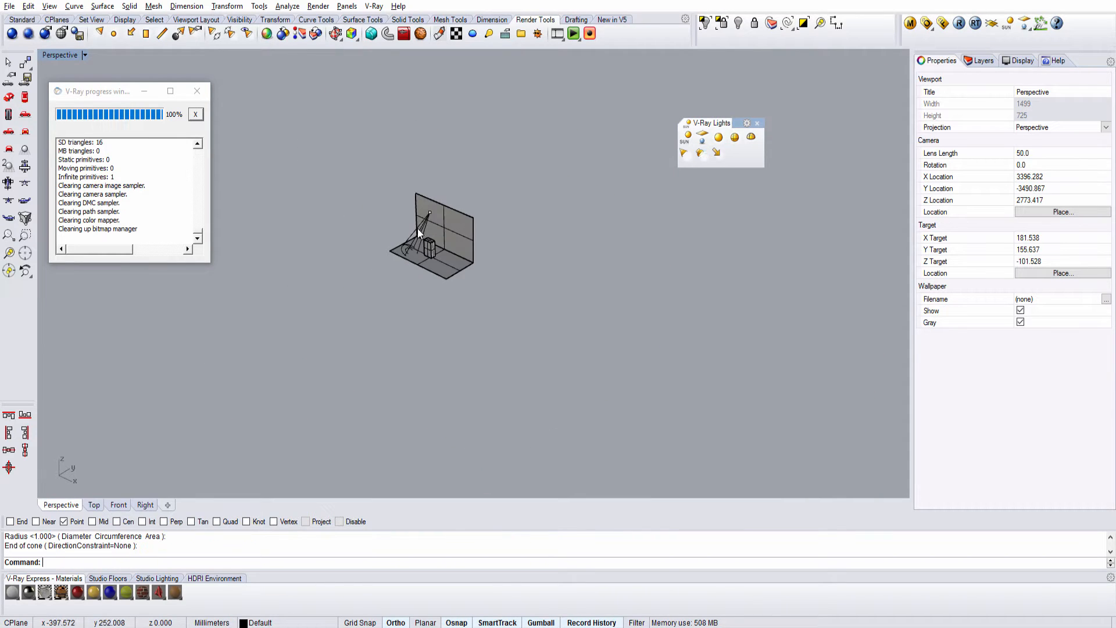
- Render the scene from the front with the new IES light and close the rendered image
{"action": "scroll", "coordinate": [418, 241], "scroll_direction": "up", "scroll_amount": 10}
{"action": "right_click_drag", "start_coordinate": [418, 248], "coordinate": [425, 320]}
{"action": "scroll", "coordinate": [441, 336], "scroll_direction": "up", "scroll_amount": 2}
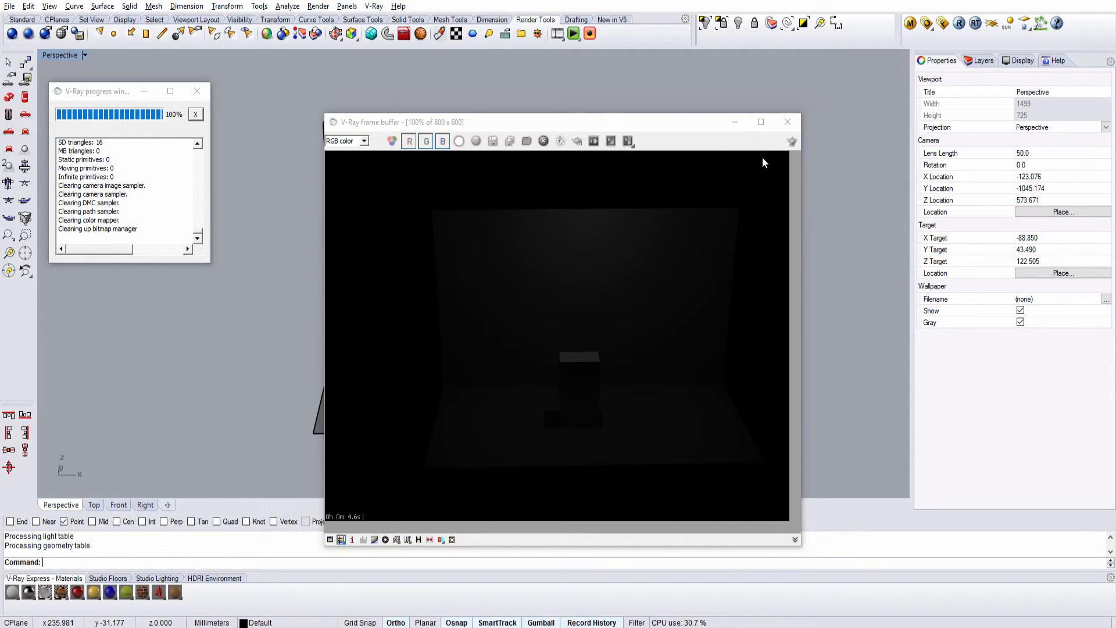
{"action": "left_click", "coordinate": [786, 122]}
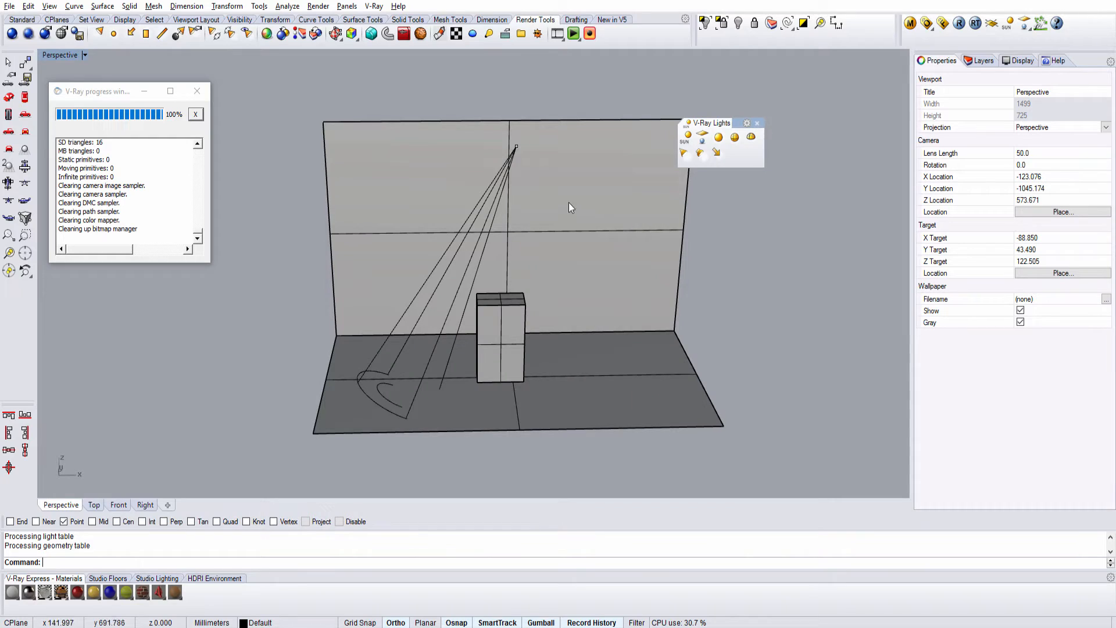
- Set the IES light's power to 100
{"action": "left_click", "coordinate": [476, 219]}
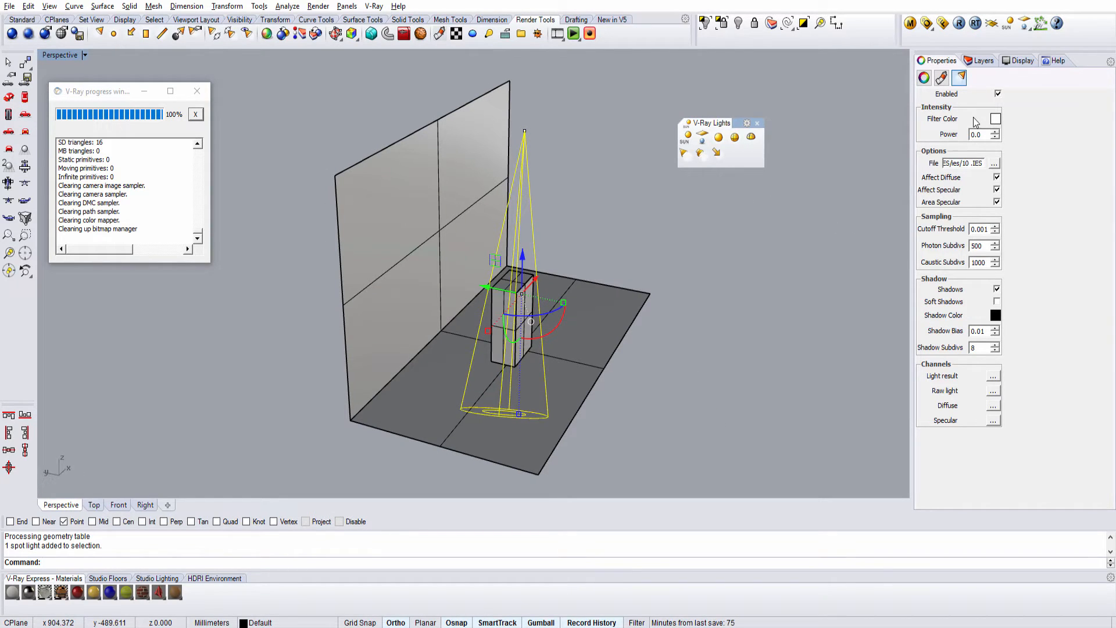
{"action": "left_click_drag", "start_coordinate": [984, 135], "coordinate": [932, 140]}
{"action": "type", "text": "100"}
{"action": "key", "text": "Return"}
{"action": "left_click", "coordinate": [622, 228]}
- Render the scene from an angled view with the stronger IES light and close the rendered image
{"action": "right_click_drag", "start_coordinate": [622, 228], "coordinate": [551, 242]}
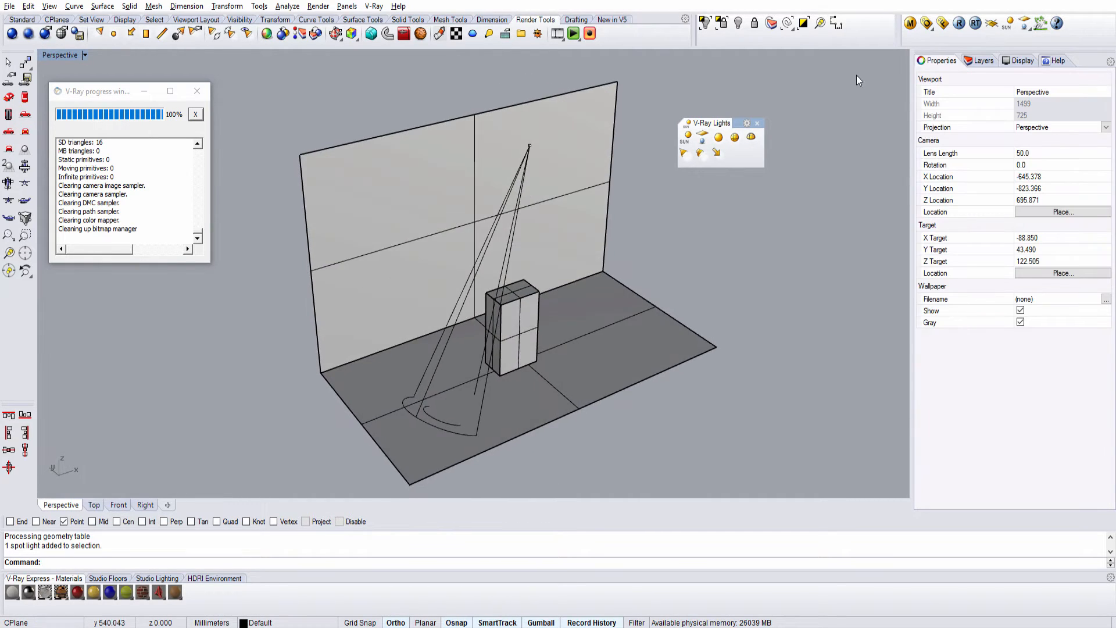
{"action": "left_click", "coordinate": [952, 27]}
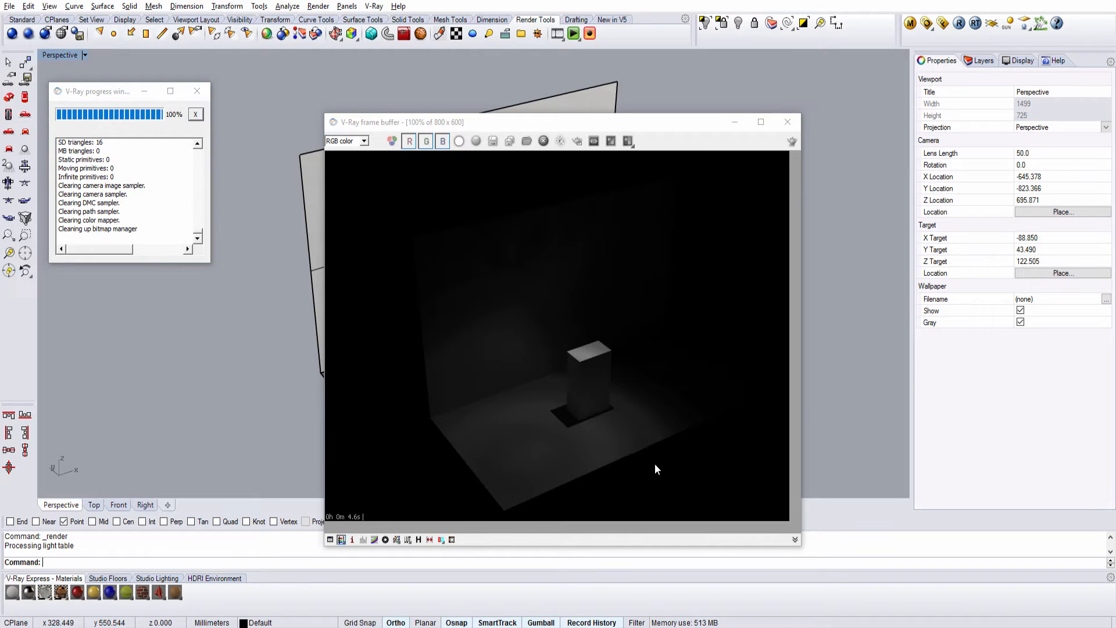
{"action": "left_click", "coordinate": [787, 122]}
- Show the IES light's control points and move its source point toward the upper part of the back wall
{"action": "left_click", "coordinate": [522, 165]}
{"action": "left_click", "coordinate": [523, 170]}
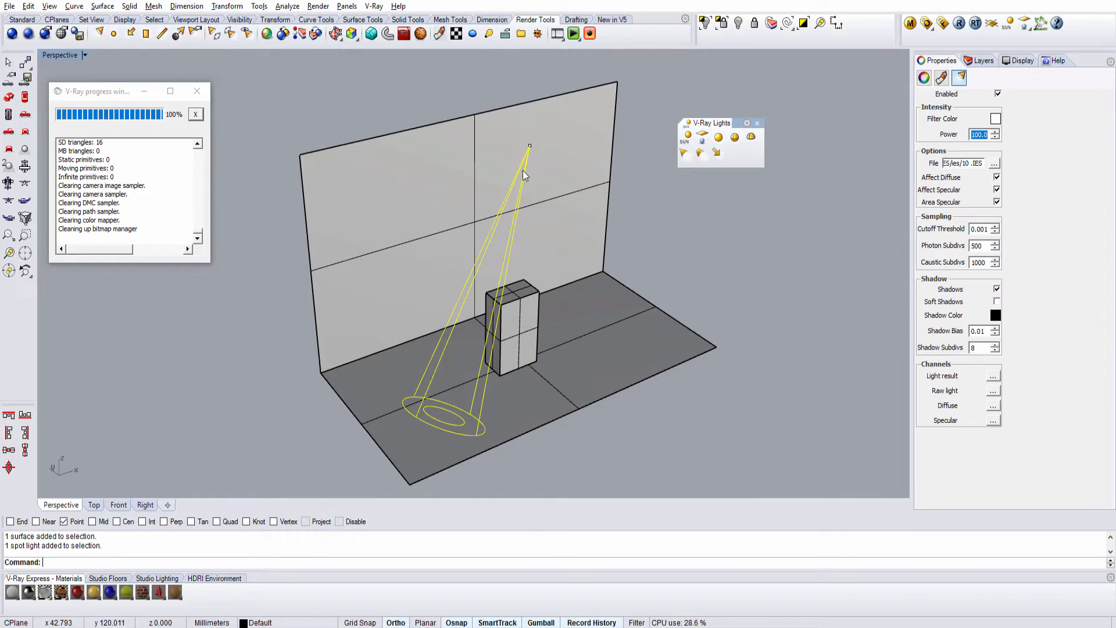
{"action": "key", "text": "F10"}
{"action": "left_click", "coordinate": [530, 145]}
{"action": "left_click_drag", "start_coordinate": [506, 136], "coordinate": [469, 120]}
{"action": "right_click_drag", "start_coordinate": [468, 125], "coordinate": [582, 131]}
{"action": "left_click_drag", "start_coordinate": [394, 131], "coordinate": [383, 131]}
- Move the IES light's target point and render the scene with the repositioned light
{"action": "left_click", "coordinate": [539, 462]}
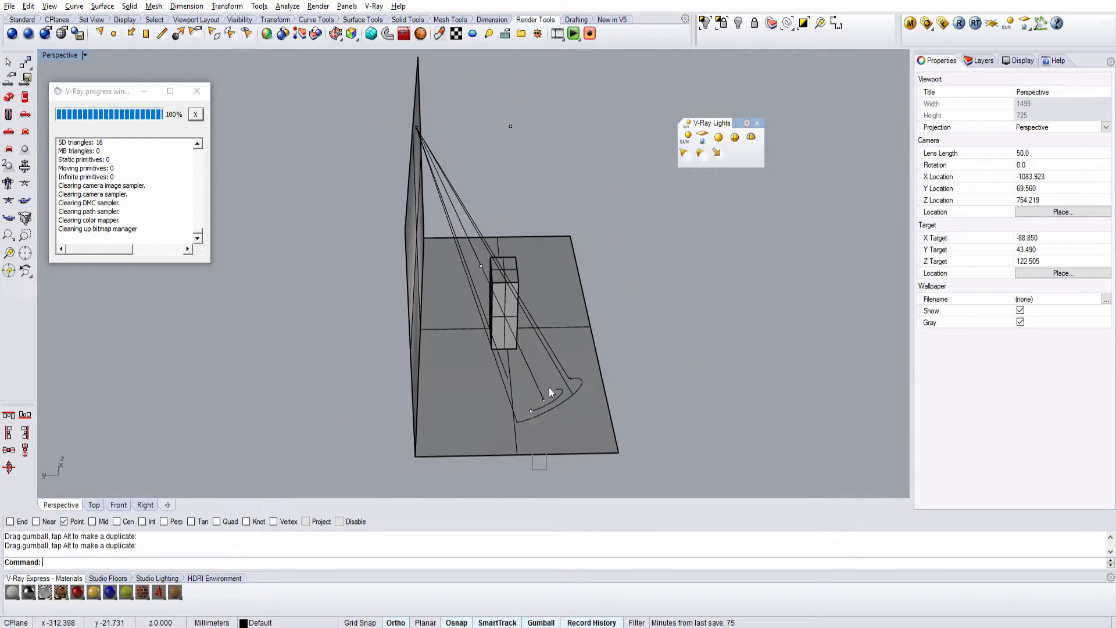
{"action": "left_click", "coordinate": [549, 387]}
{"action": "left_click_drag", "start_coordinate": [514, 457], "coordinate": [528, 470]}
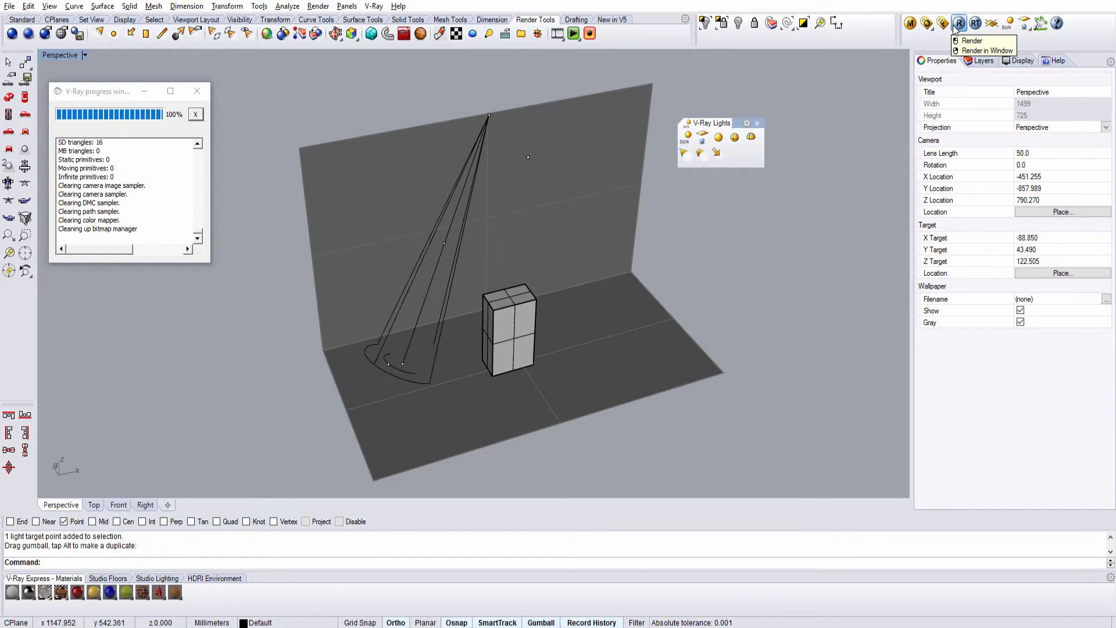
{"action": "left_click", "coordinate": [959, 23]}
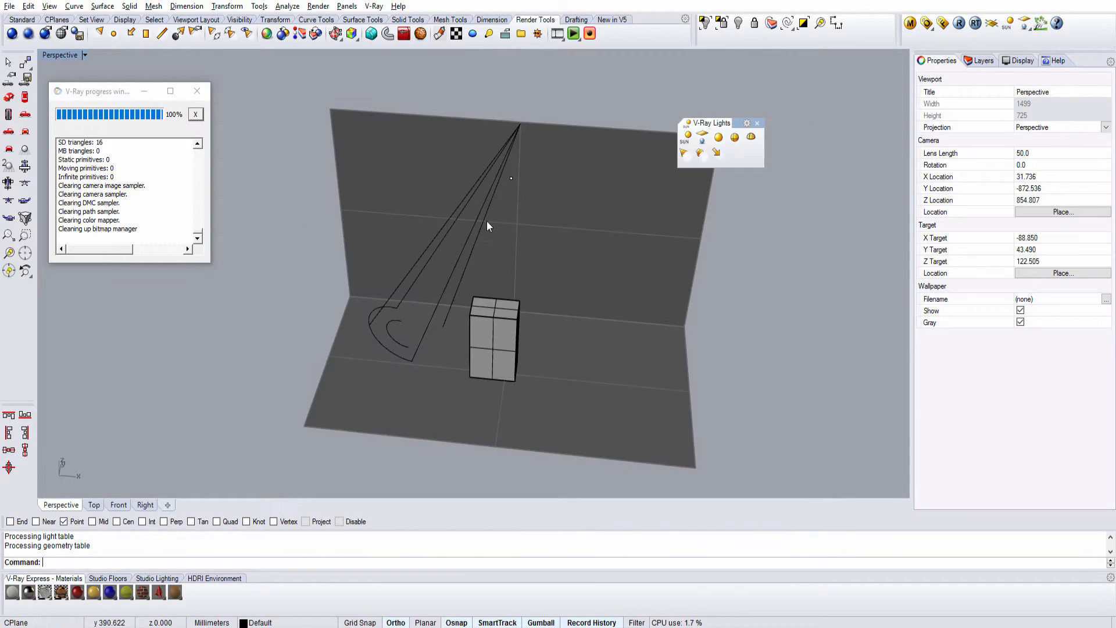
- Delete the IES light from the scene
{"action": "scroll", "coordinate": [488, 220], "scroll_direction": "up", "scroll_amount": 3}
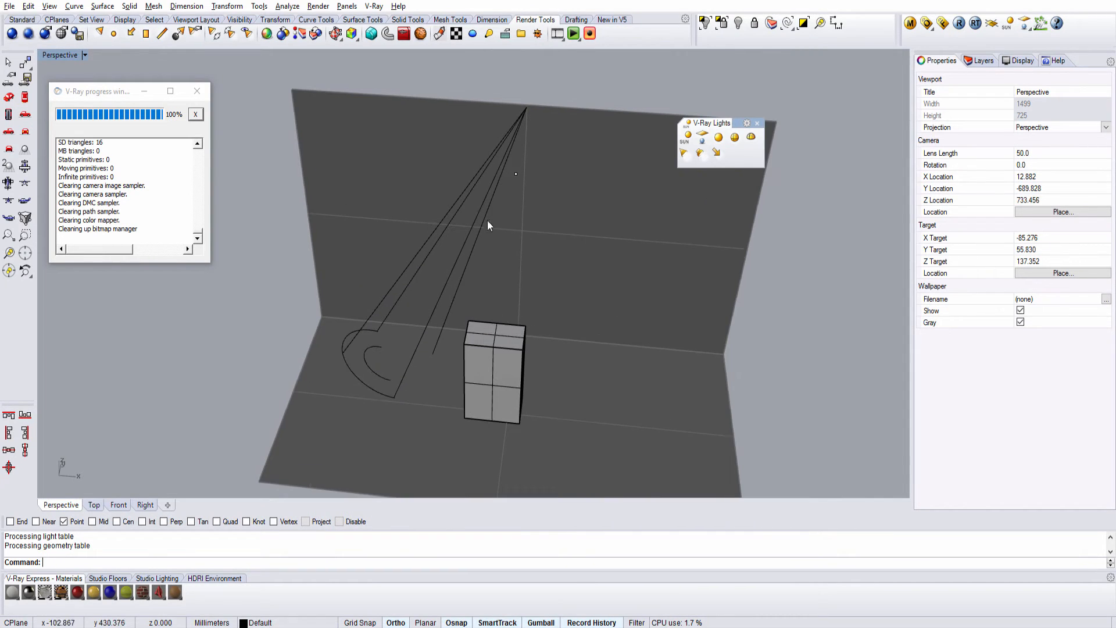
{"action": "right_click_drag", "start_coordinate": [518, 257], "coordinate": [467, 315], "text": "shift"}
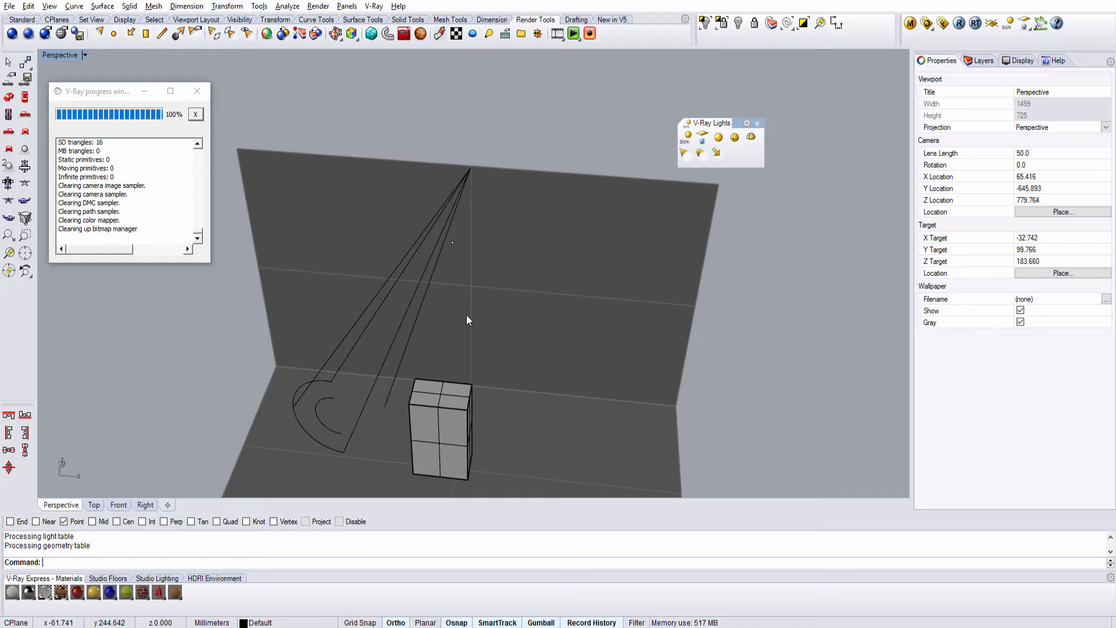
{"action": "left_click", "coordinate": [370, 352]}
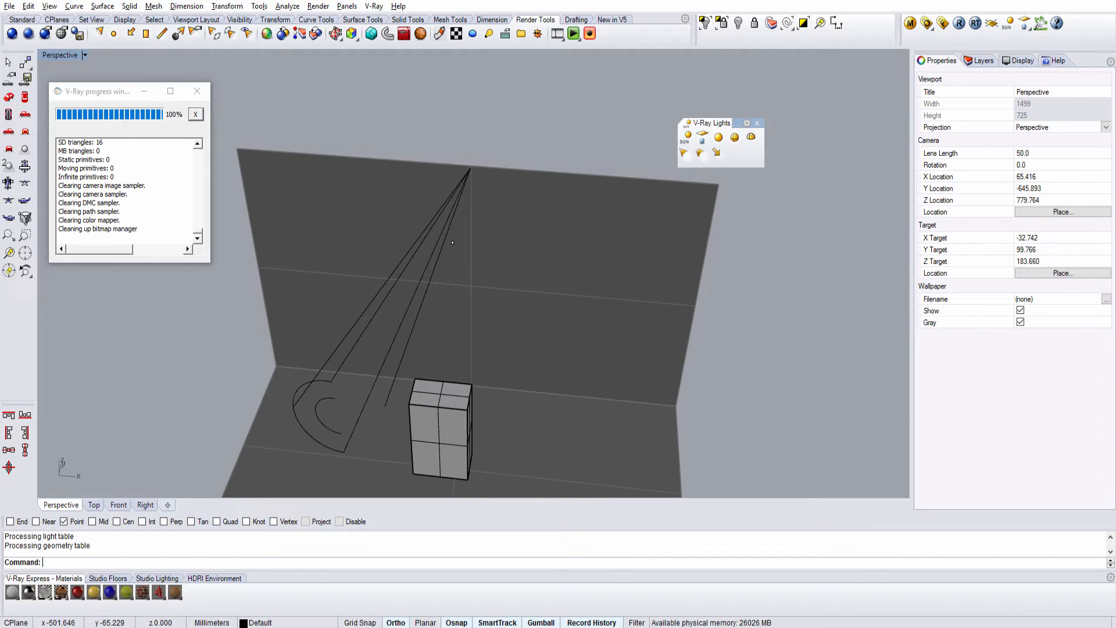
{"action": "key", "text": "Delete"}
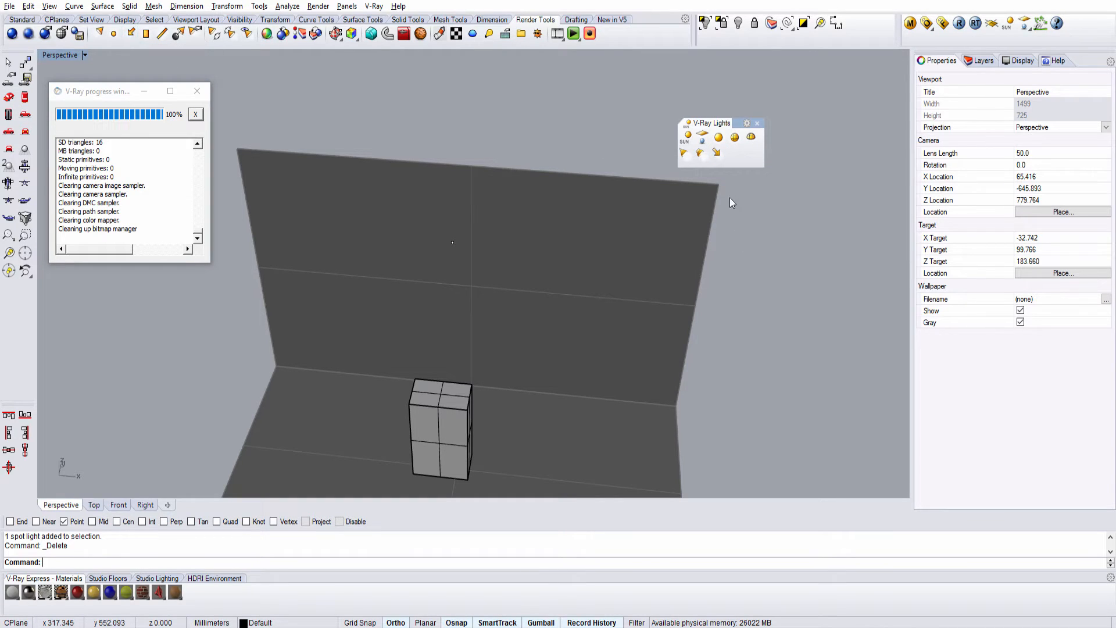
- Draw a rectangular light about 14 mm wide on one side of the box and another about 135 mm wide on the other side
{"action": "left_click", "coordinate": [701, 138]}
{"action": "scroll", "coordinate": [331, 314], "scroll_direction": "up", "scroll_amount": 5}
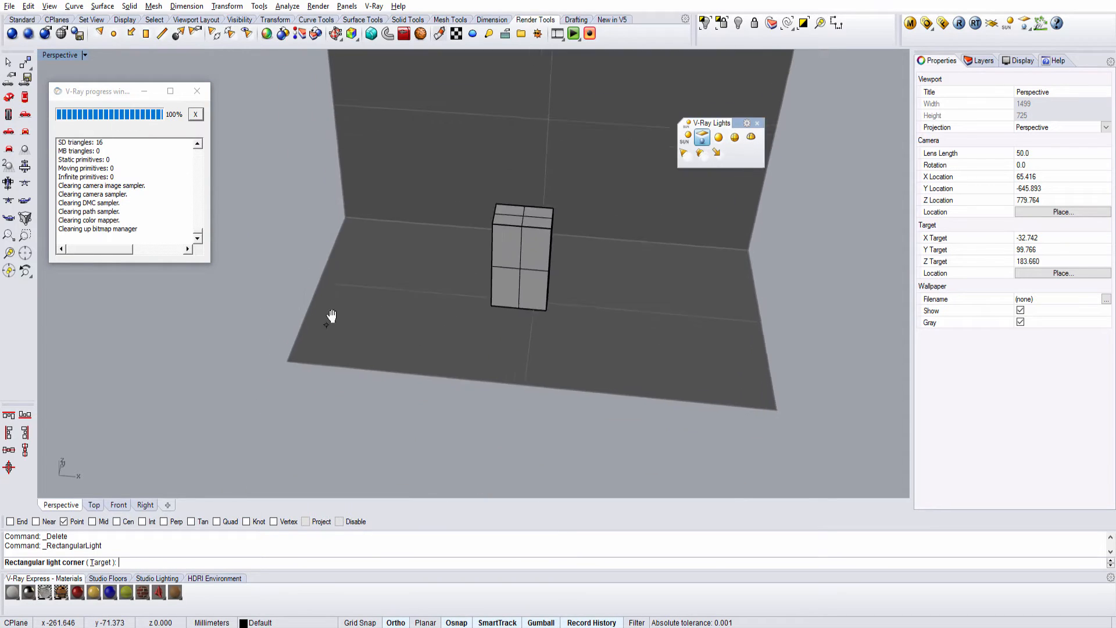
{"action": "left_click", "coordinate": [375, 221]}
{"action": "left_click", "coordinate": [373, 245]}
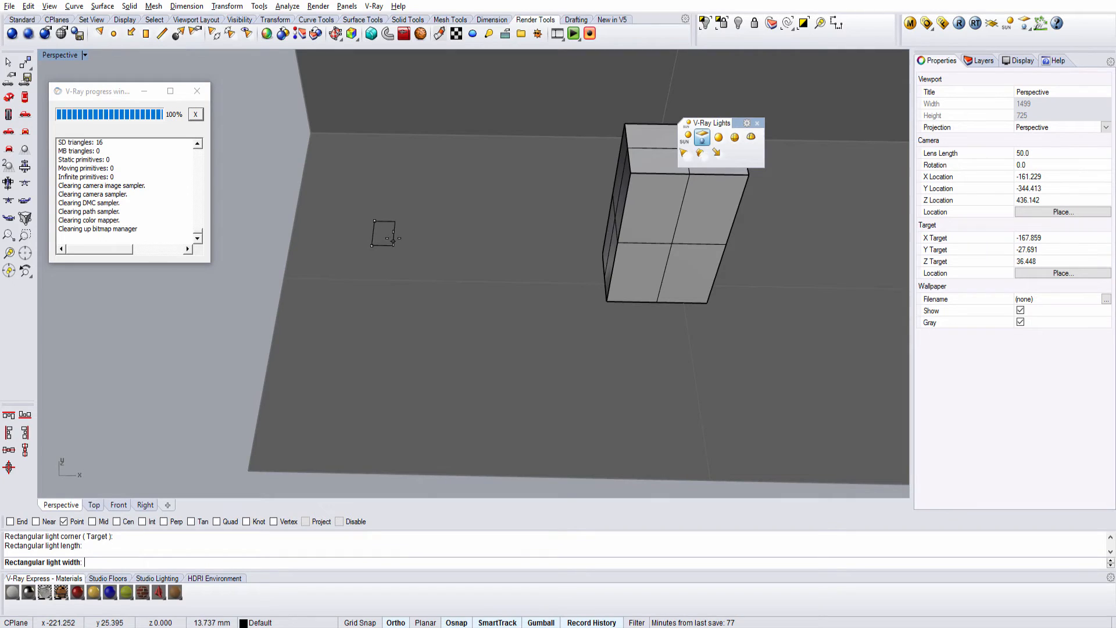
{"action": "left_click", "coordinate": [393, 241]}
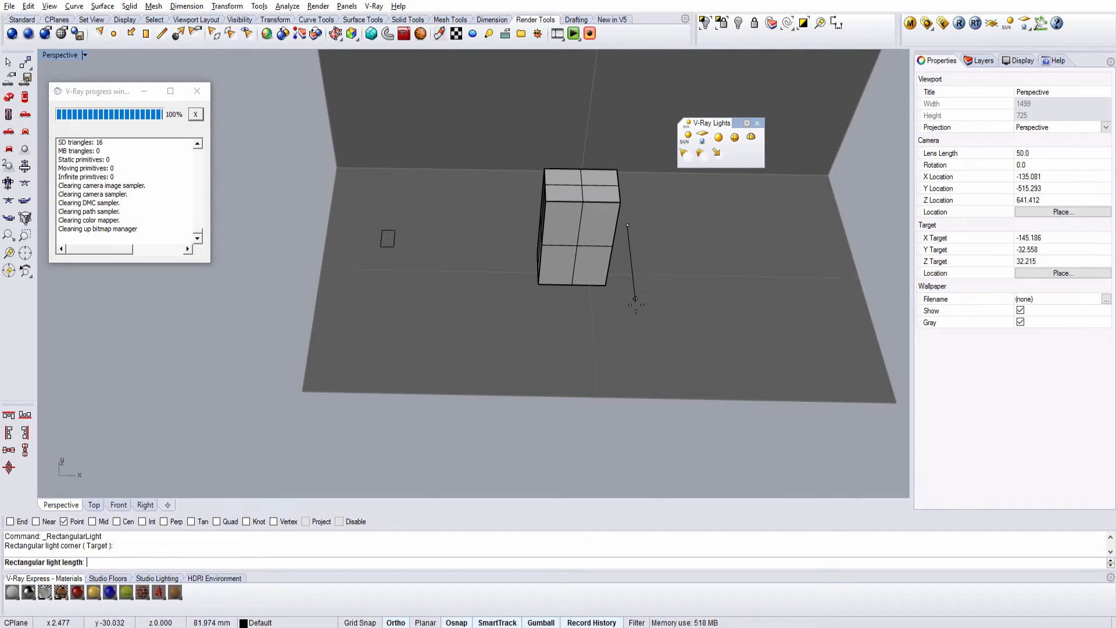
{"action": "left_click", "coordinate": [643, 384]}
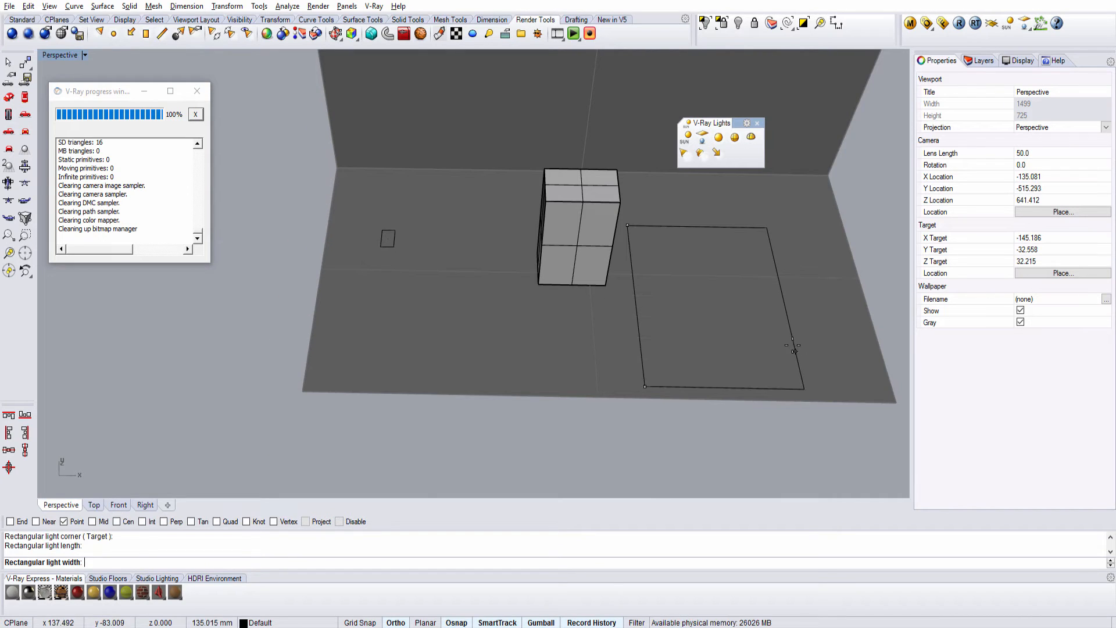
{"action": "left_click", "coordinate": [795, 350]}
- Raise both rectangular lights well above the top of the box
{"action": "left_click", "coordinate": [548, 292]}
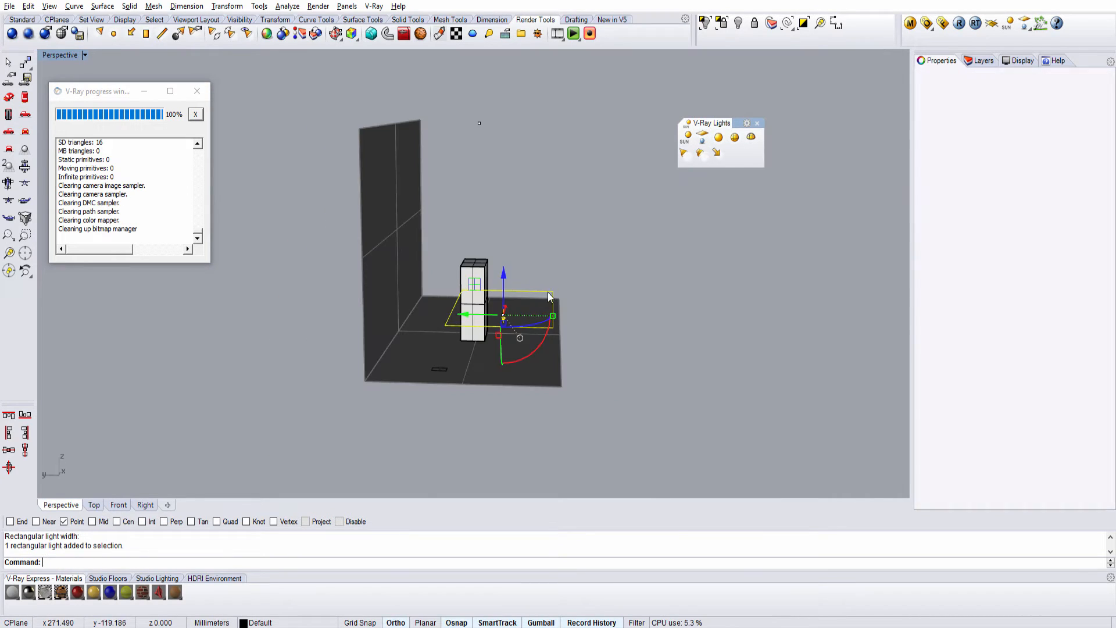
{"action": "scroll", "coordinate": [460, 377], "scroll_direction": "up", "scroll_amount": 3}
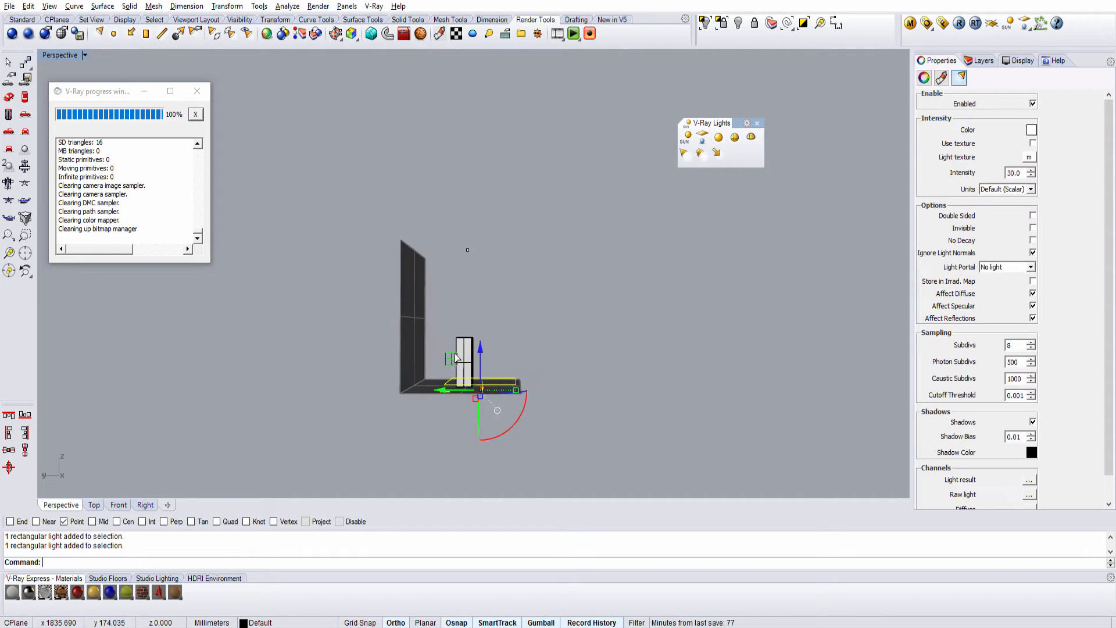
{"action": "left_click_drag", "start_coordinate": [450, 357], "coordinate": [507, 225]}
{"action": "left_click_drag", "start_coordinate": [487, 211], "coordinate": [499, 220]}
{"action": "right_click_drag", "start_coordinate": [474, 245], "coordinate": [590, 281]}
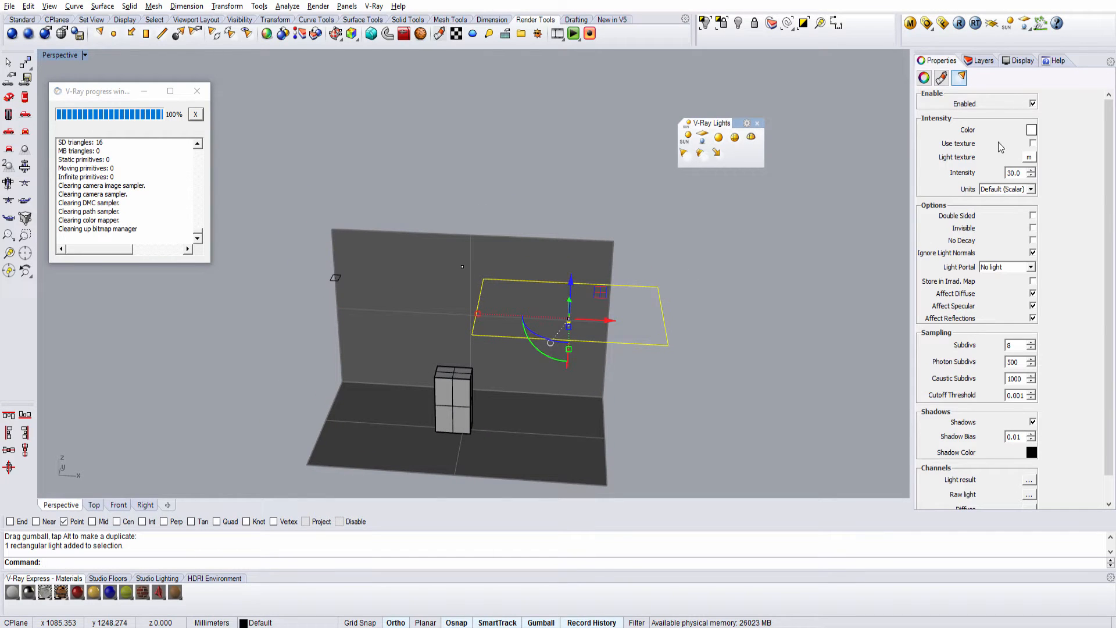
- Disable the large rectangular light and render the scene with only the small one
{"action": "left_click", "coordinate": [1033, 103]}
{"action": "right_click_drag", "start_coordinate": [488, 285], "coordinate": [462, 302], "text": "shift"}
{"action": "key", "text": "Escape"}
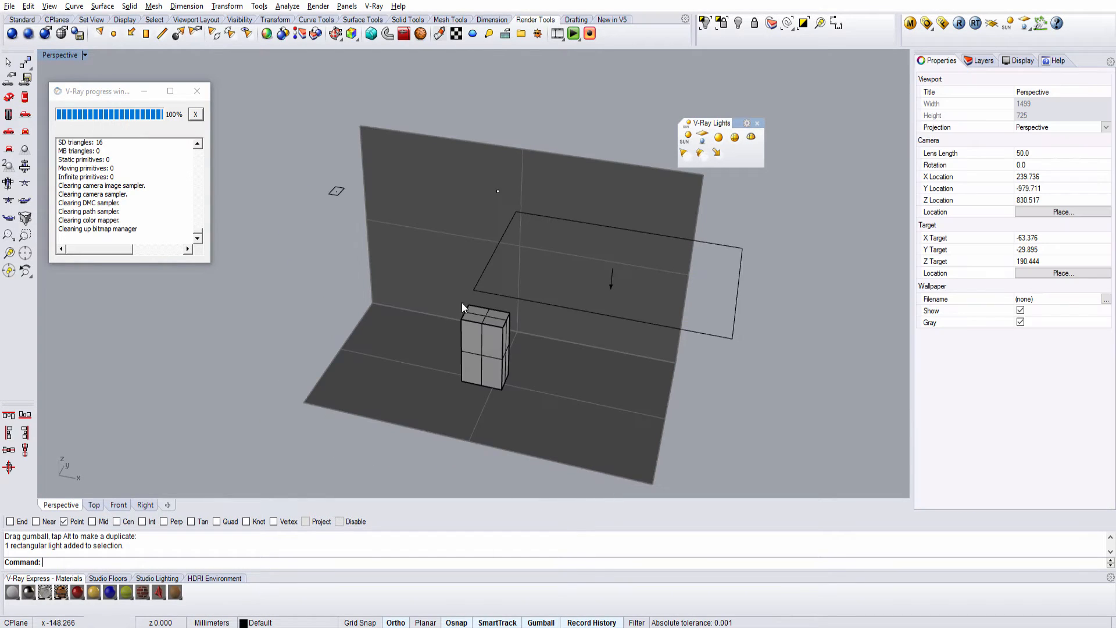
{"action": "left_click", "coordinate": [959, 24]}
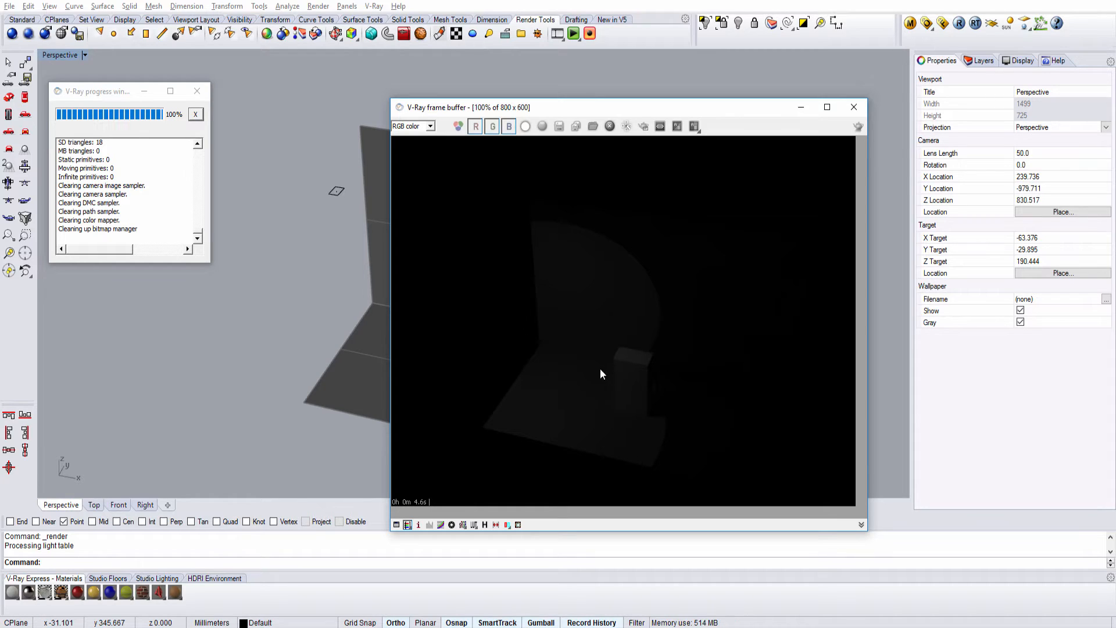
- Set the small rectangular light's intensity to 60 and re-render the scene
{"action": "left_click", "coordinate": [338, 189]}
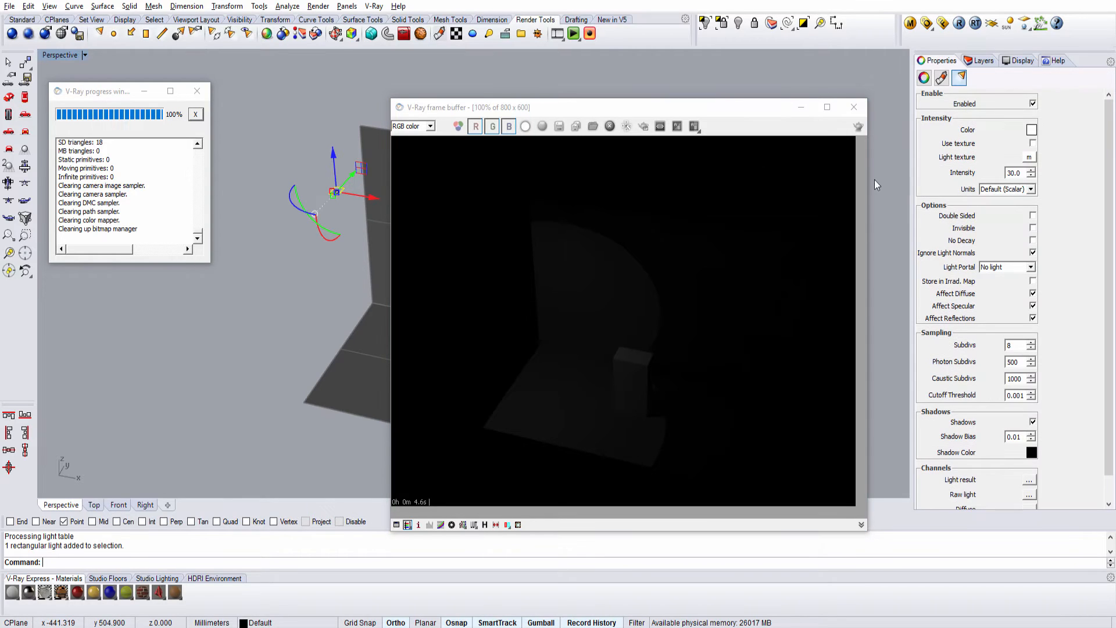
{"action": "double_click", "coordinate": [1019, 173]}
{"action": "type", "text": "50"}
{"action": "key", "text": "Return"}
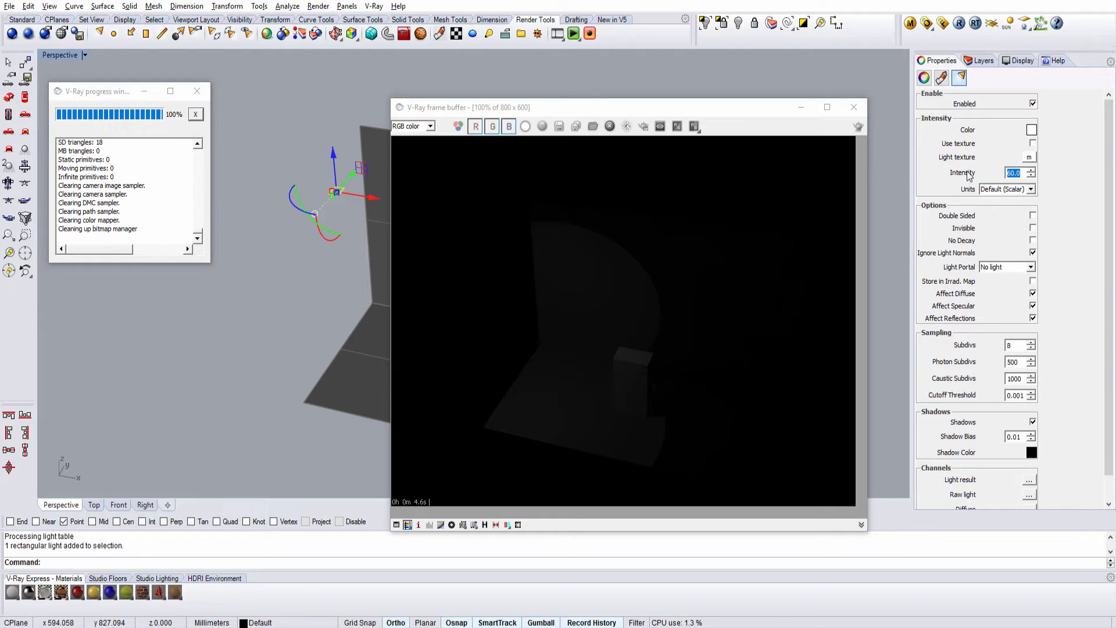
{"action": "left_click", "coordinate": [860, 127]}
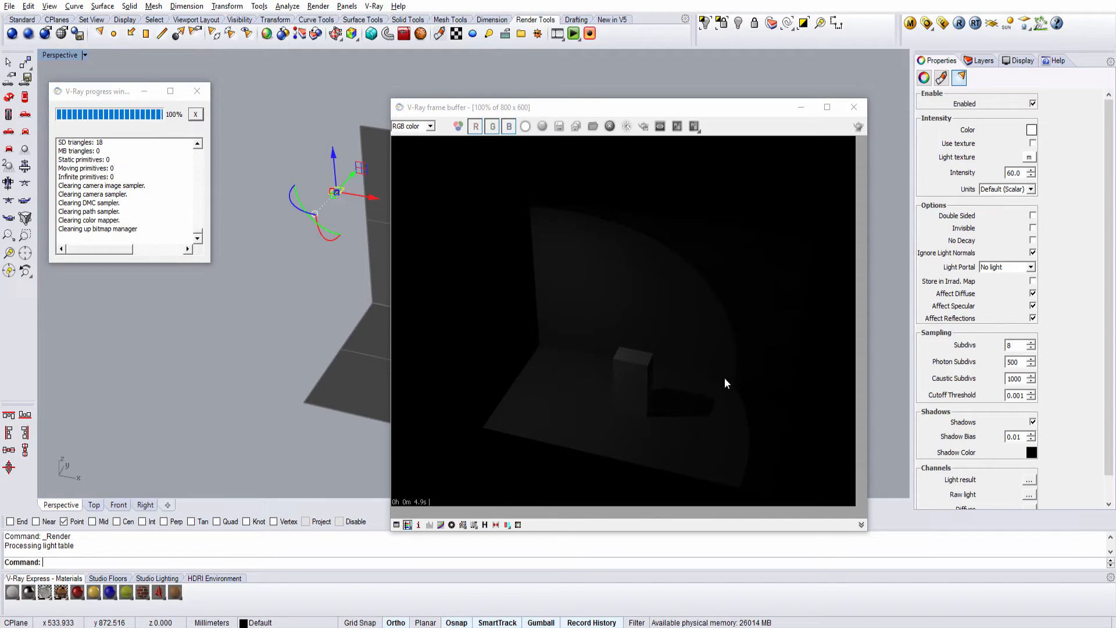
- Set the small rectangular light's intensity to 100 and re-render the scene to inspect the box's shadow up close
{"action": "double_click", "coordinate": [1023, 172]}
{"action": "type", "text": "100"}
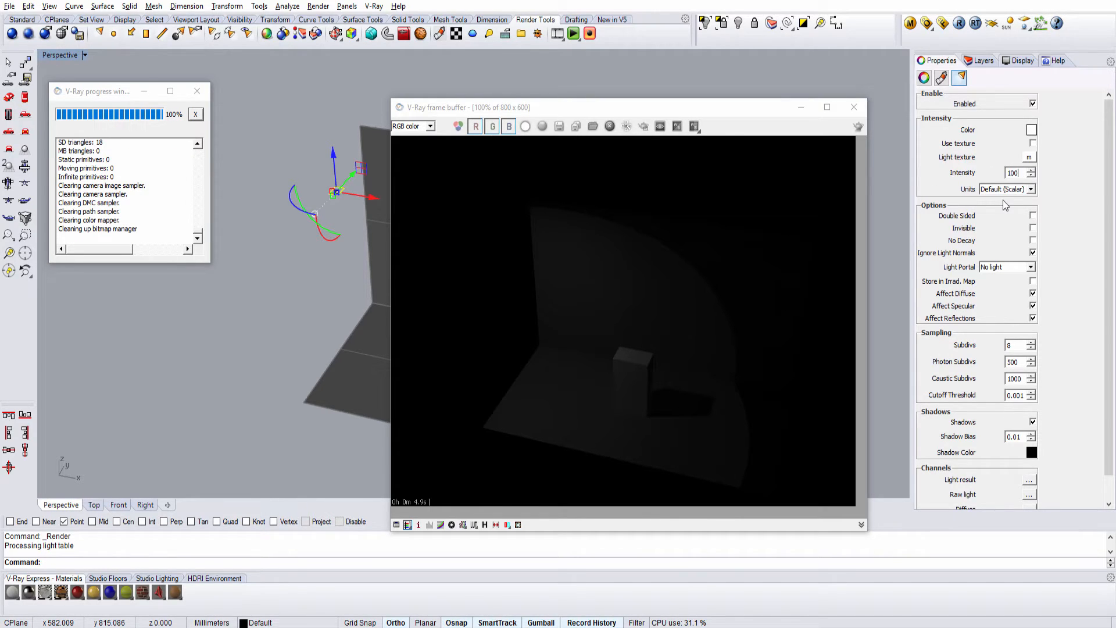
{"action": "key", "text": "Return"}
{"action": "left_click", "coordinate": [853, 131]}
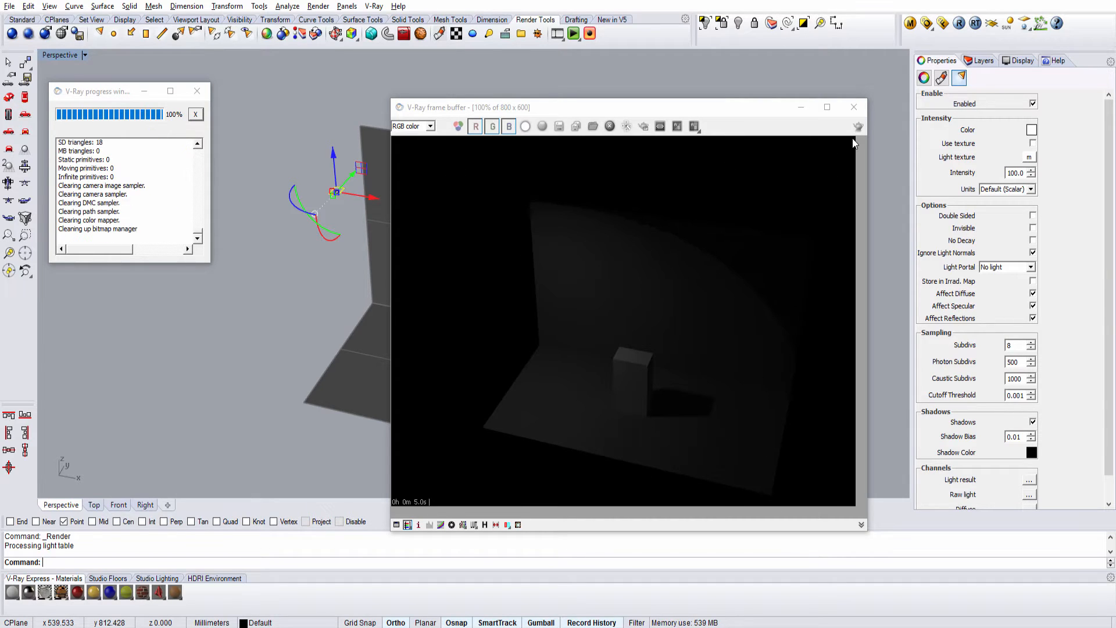
{"action": "scroll", "coordinate": [698, 411], "scroll_direction": "up", "scroll_amount": 2}
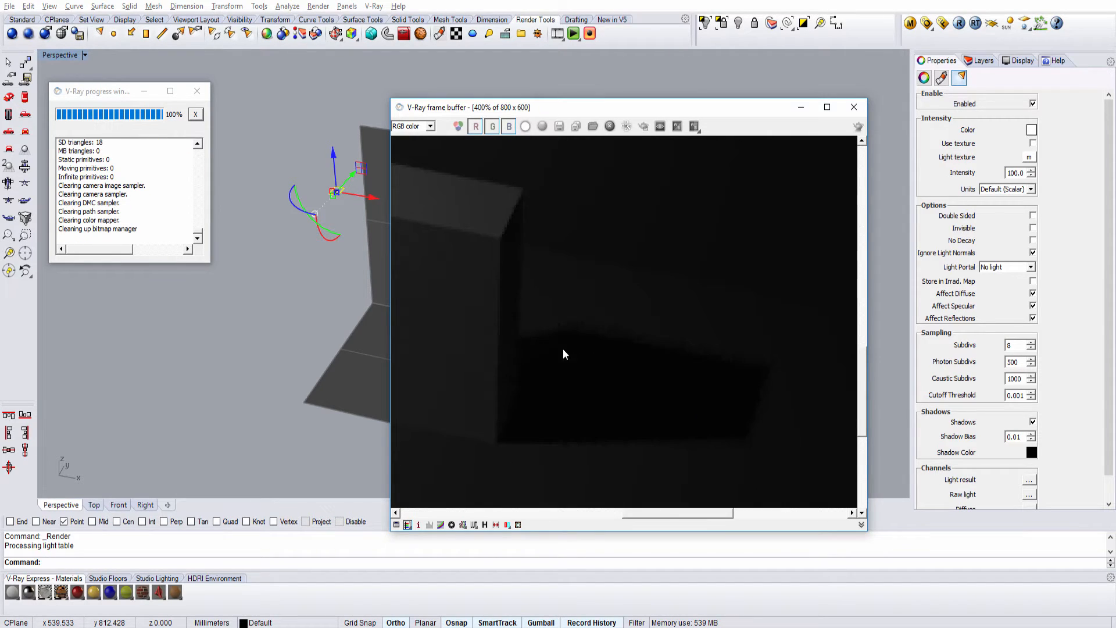
{"action": "scroll", "coordinate": [749, 373], "scroll_direction": "down", "scroll_amount": 1}
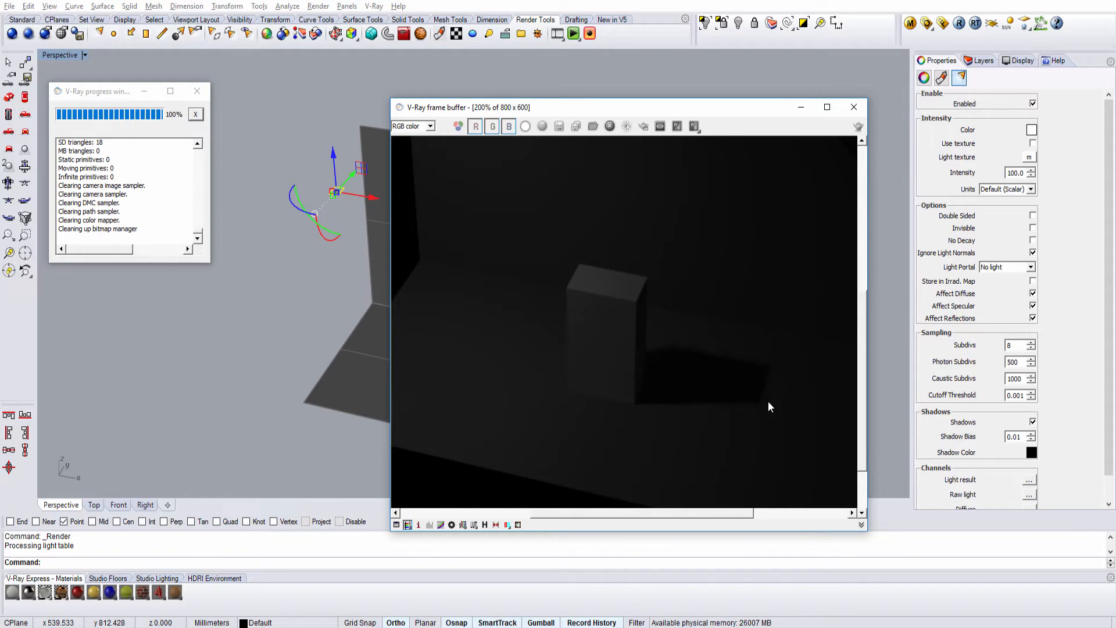
{"action": "scroll", "coordinate": [782, 416], "scroll_direction": "up", "scroll_amount": 1}
{"action": "left_click", "coordinate": [854, 113]}
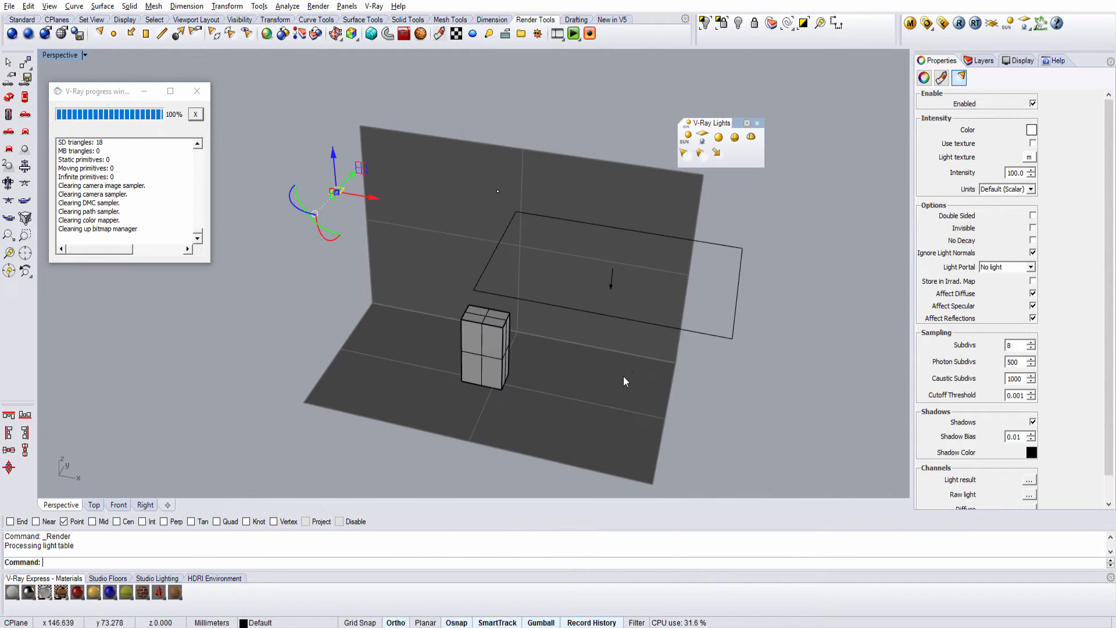
- Render only a selected region around the box's shadow and close the rendered image
{"action": "scroll", "coordinate": [512, 340], "scroll_direction": "up", "scroll_amount": 4}
{"action": "scroll", "coordinate": [517, 329], "scroll_direction": "up", "scroll_amount": 5}
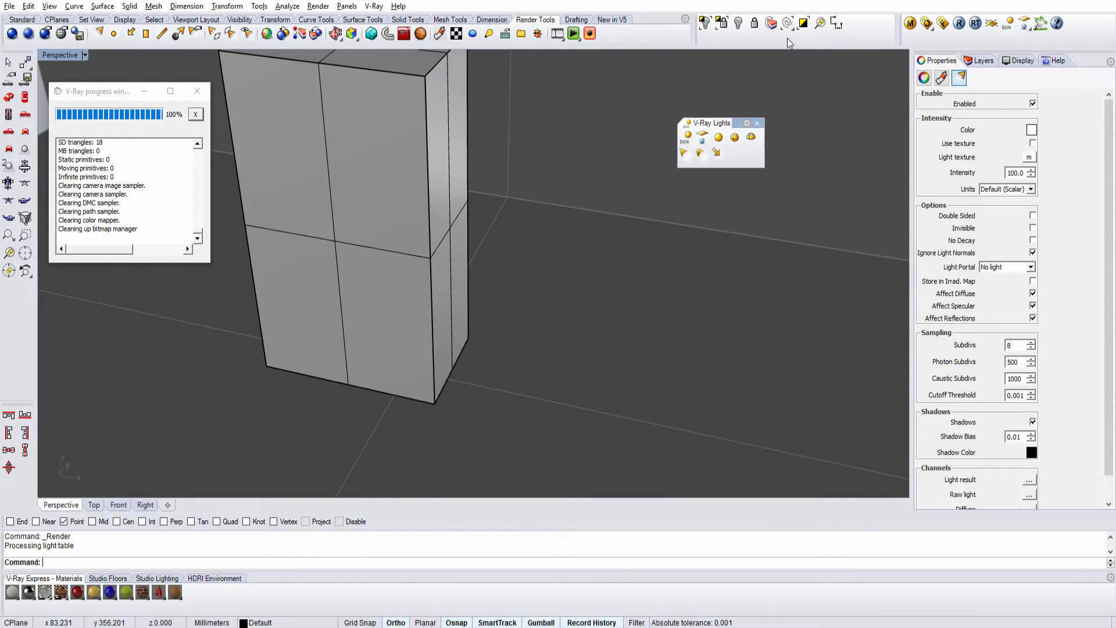
{"action": "left_click", "coordinate": [943, 23]}
{"action": "left_click", "coordinate": [858, 127]}
{"action": "left_click_drag", "start_coordinate": [800, 315], "coordinate": [539, 493]}
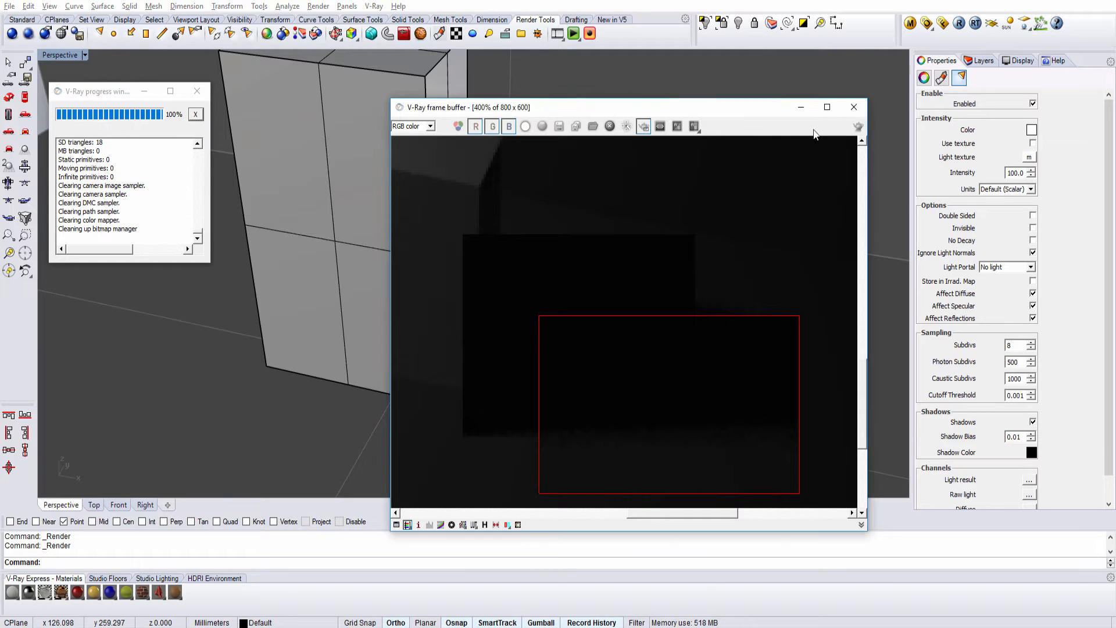
{"action": "left_click", "coordinate": [854, 107]}
- Re-enable the large rectangular light and open its intensity value for editing
{"action": "scroll", "coordinate": [540, 236], "scroll_direction": "down", "scroll_amount": 12}
{"action": "left_click", "coordinate": [330, 212]}
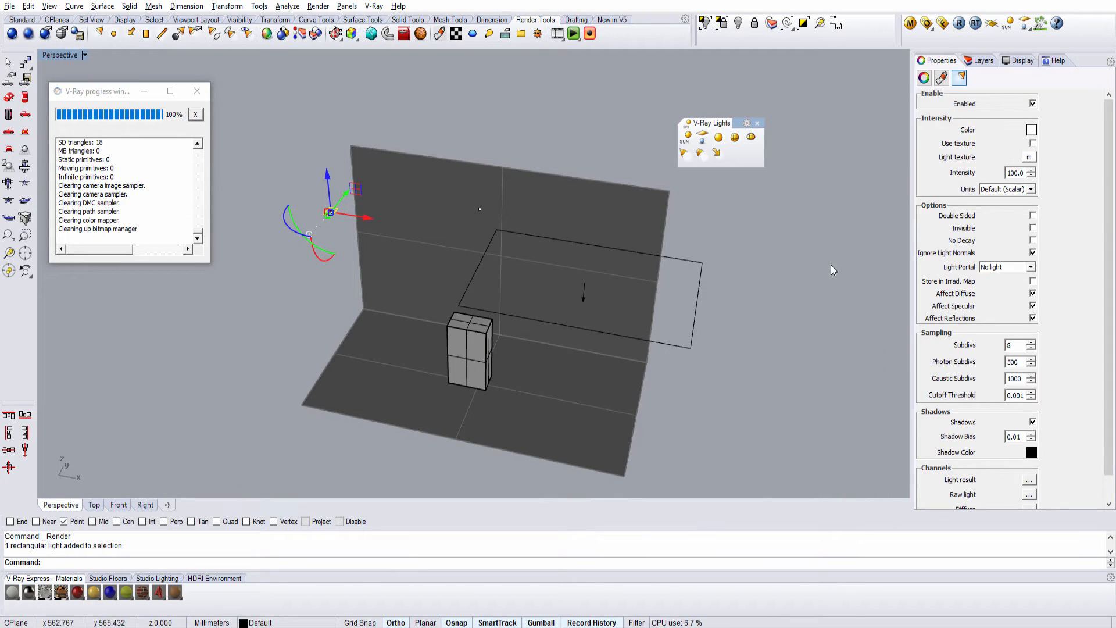
{"action": "left_click", "coordinate": [682, 260]}
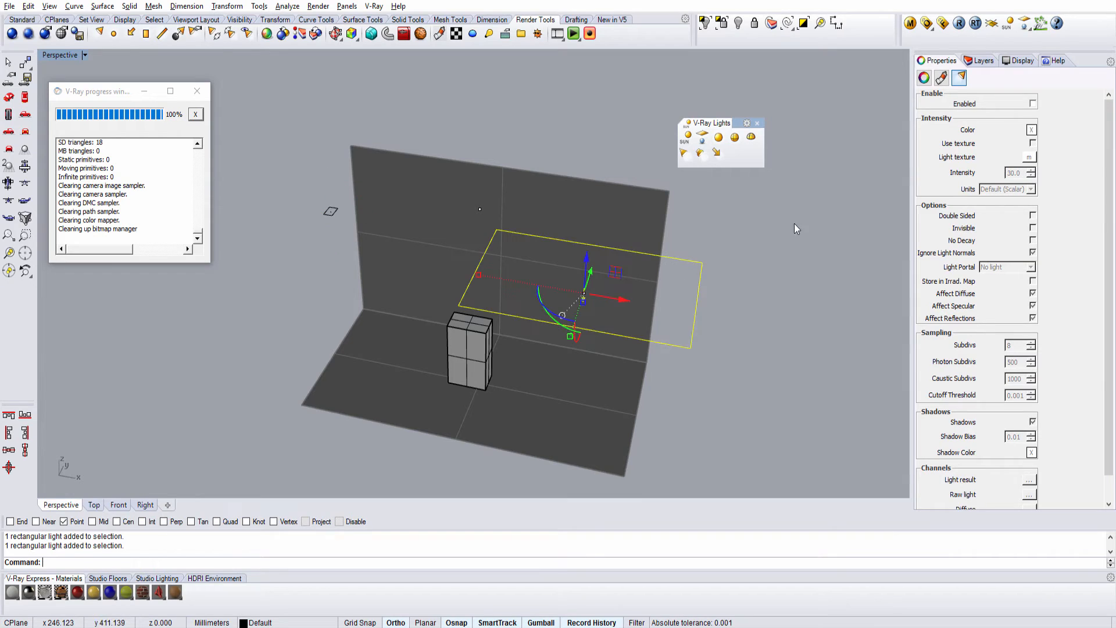
{"action": "left_click", "coordinate": [1033, 104]}
{"action": "right_click_drag", "start_coordinate": [523, 305], "coordinate": [838, 238]}
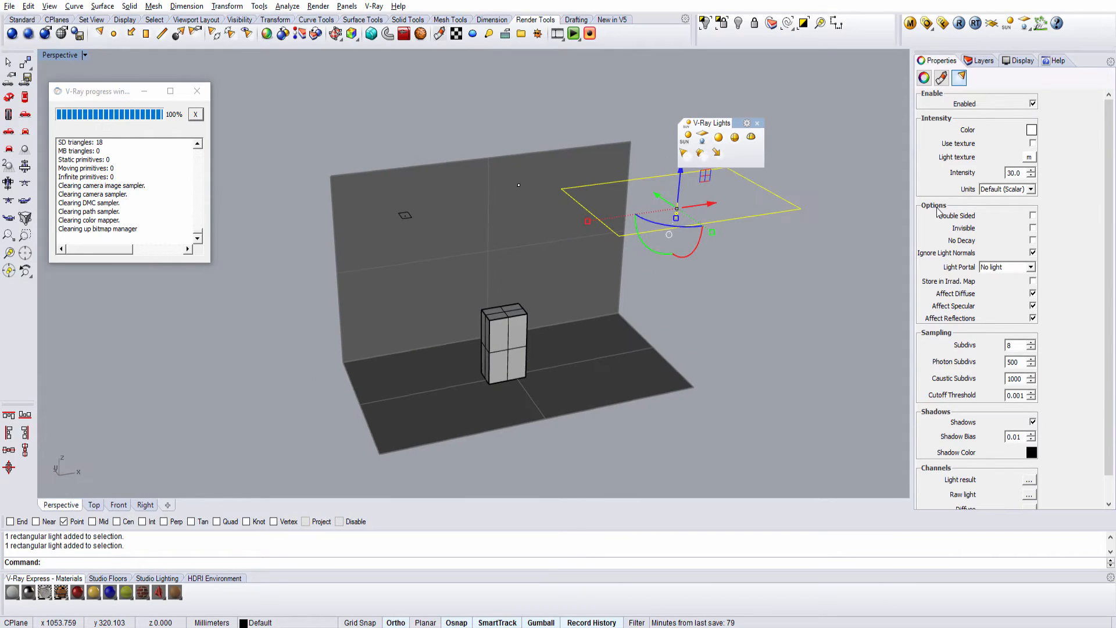
{"action": "double_click", "coordinate": [1022, 175]}
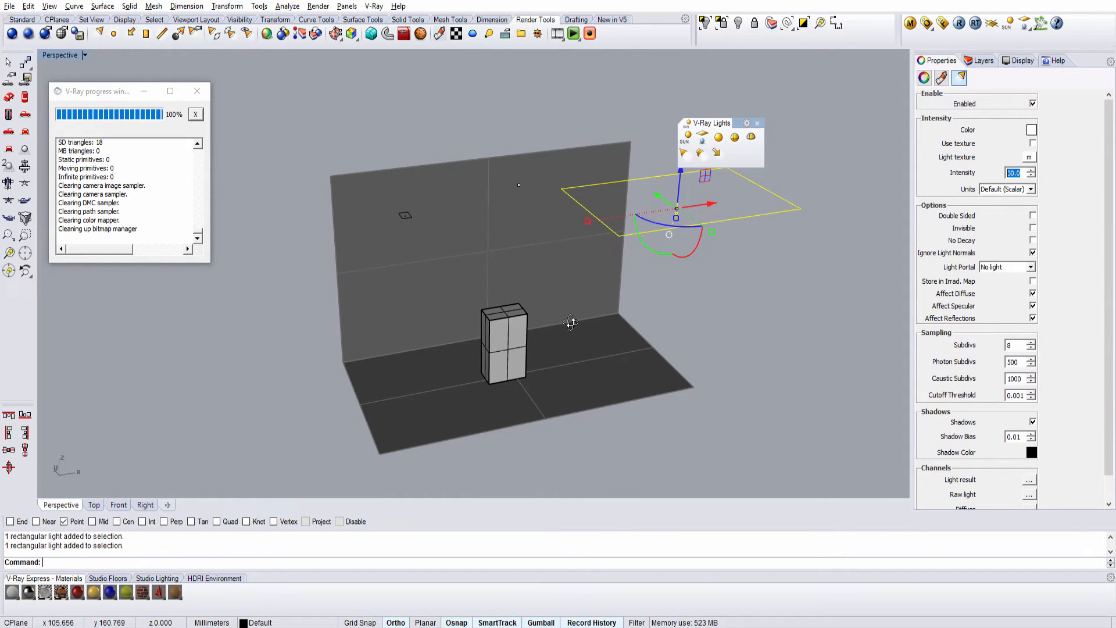
- Render the scene with the large rectangular light enabled and inspect the shadow beside the box up close
{"action": "right_click_drag", "start_coordinate": [573, 319], "coordinate": [539, 335]}
{"action": "scroll", "coordinate": [538, 331], "scroll_direction": "up", "scroll_amount": 2}
{"action": "left_click", "coordinate": [614, 323]}
{"action": "right_click_drag", "start_coordinate": [614, 323], "coordinate": [593, 302]}
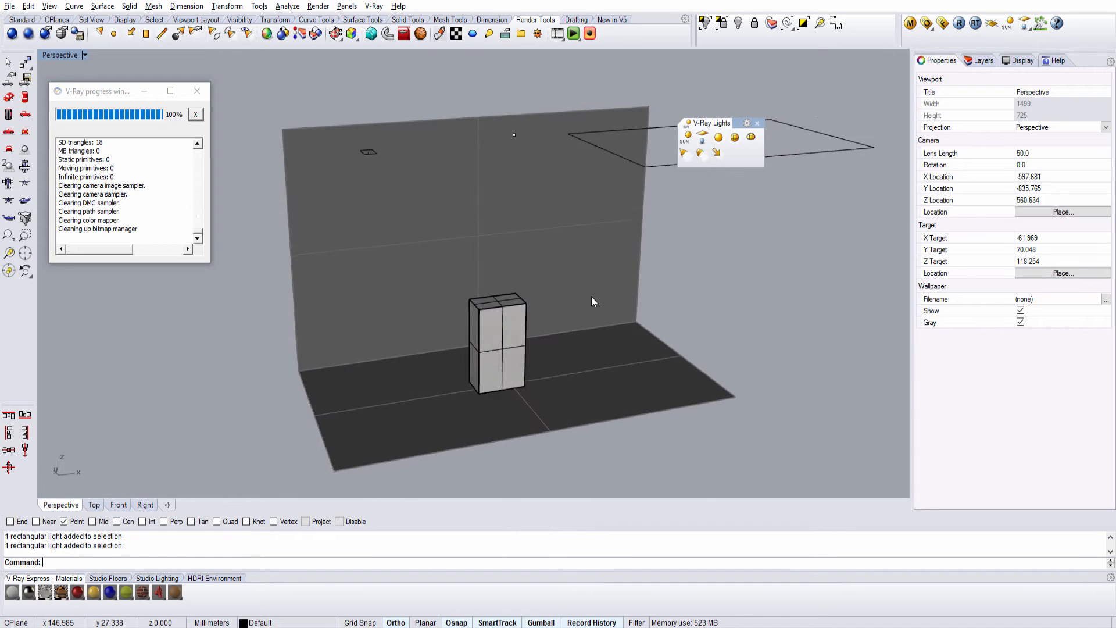
{"action": "left_click", "coordinate": [960, 23]}
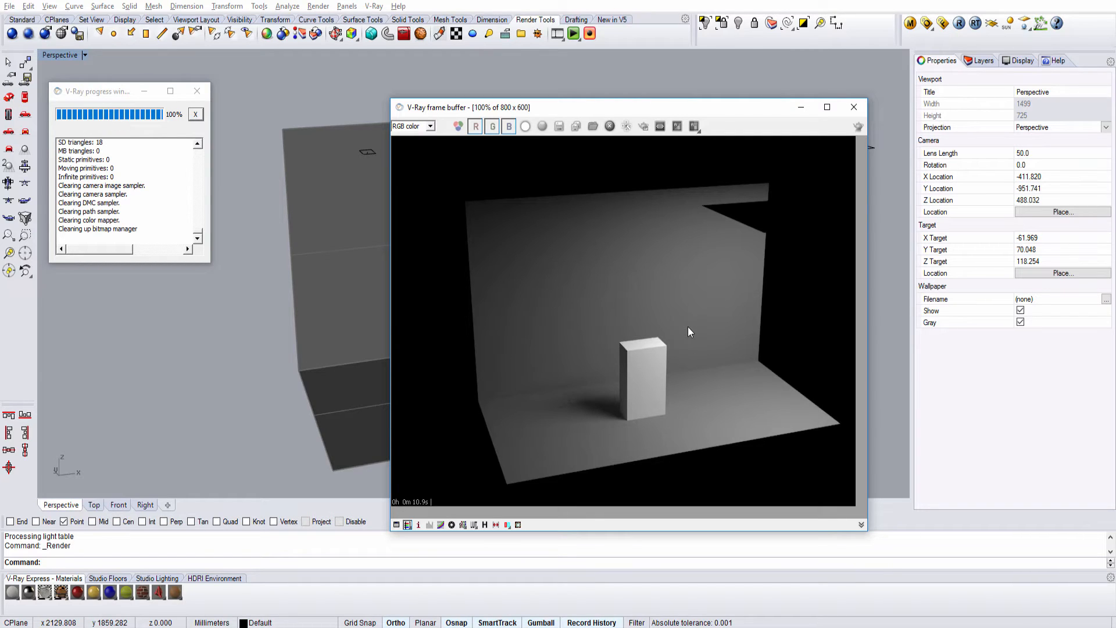
{"action": "scroll", "coordinate": [595, 410], "scroll_direction": "up", "scroll_amount": 1}
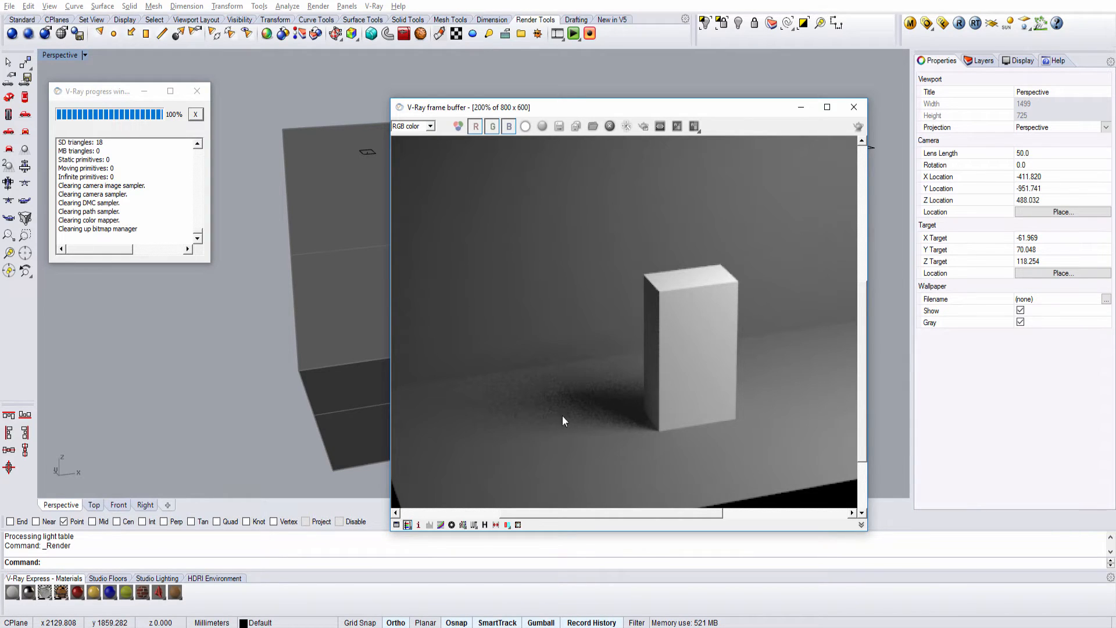
{"action": "scroll", "coordinate": [615, 393], "scroll_direction": "down", "scroll_amount": 1}
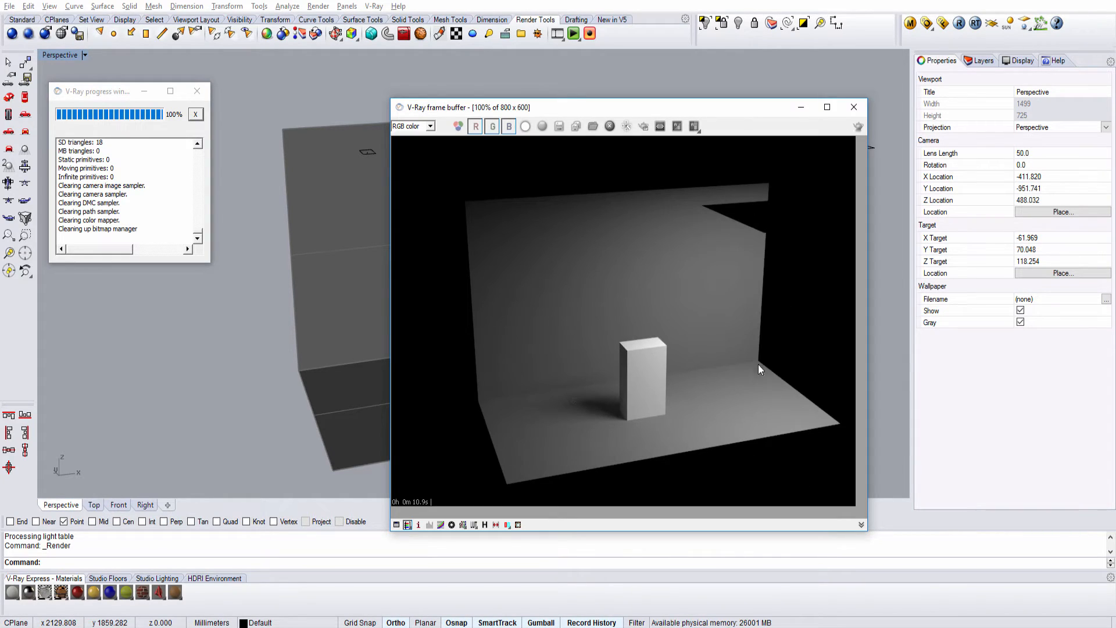
{"action": "scroll", "coordinate": [677, 400], "scroll_direction": "up", "scroll_amount": 1}
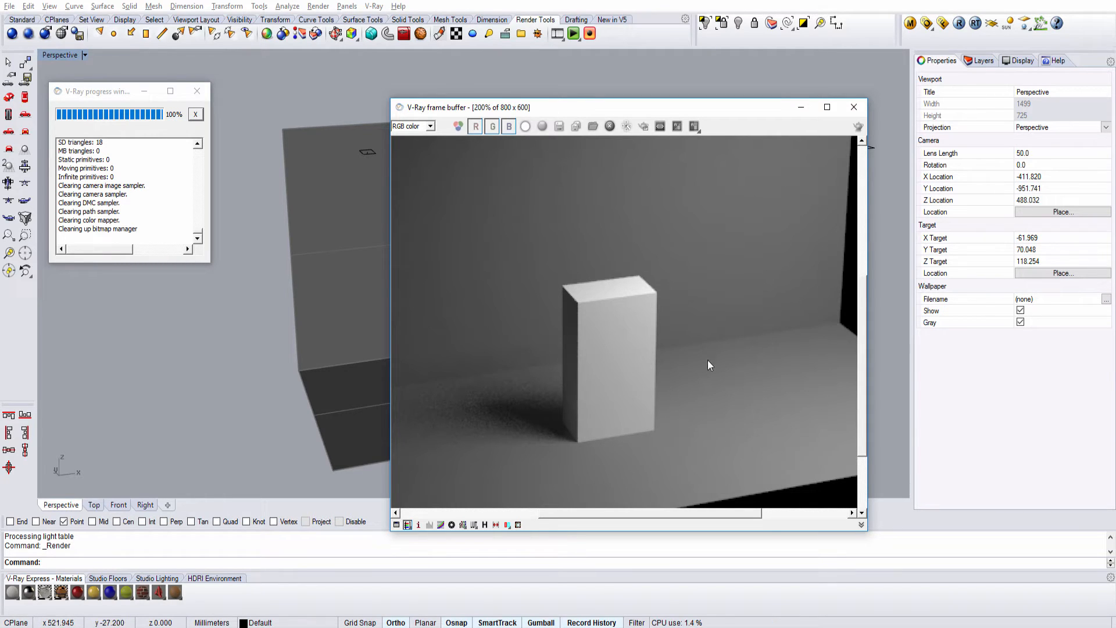
{"action": "scroll", "coordinate": [708, 367], "scroll_direction": "down", "scroll_amount": 1}
{"action": "left_click", "coordinate": [801, 107]}
- Duplicate the large rectangular light on the opposite side of the scene and render with both large lights
{"action": "left_click", "coordinate": [787, 156]}
{"action": "right_click_drag", "start_coordinate": [786, 156], "coordinate": [459, 303]}
{"action": "key", "text": "Escape"}
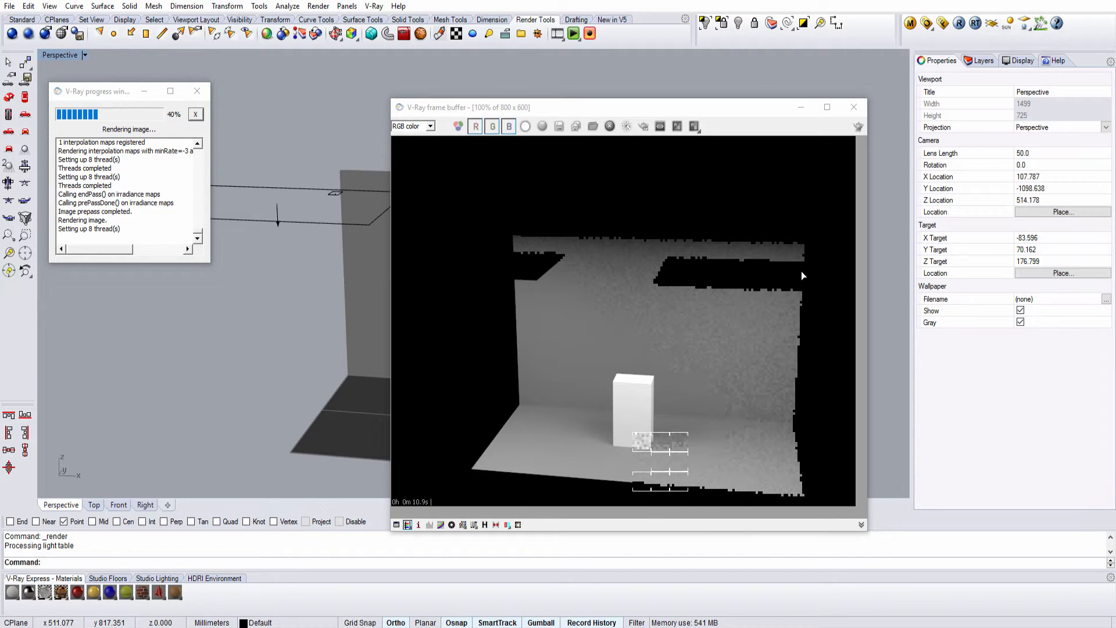
{"action": "scroll", "coordinate": [663, 440], "scroll_direction": "up", "scroll_amount": 2}
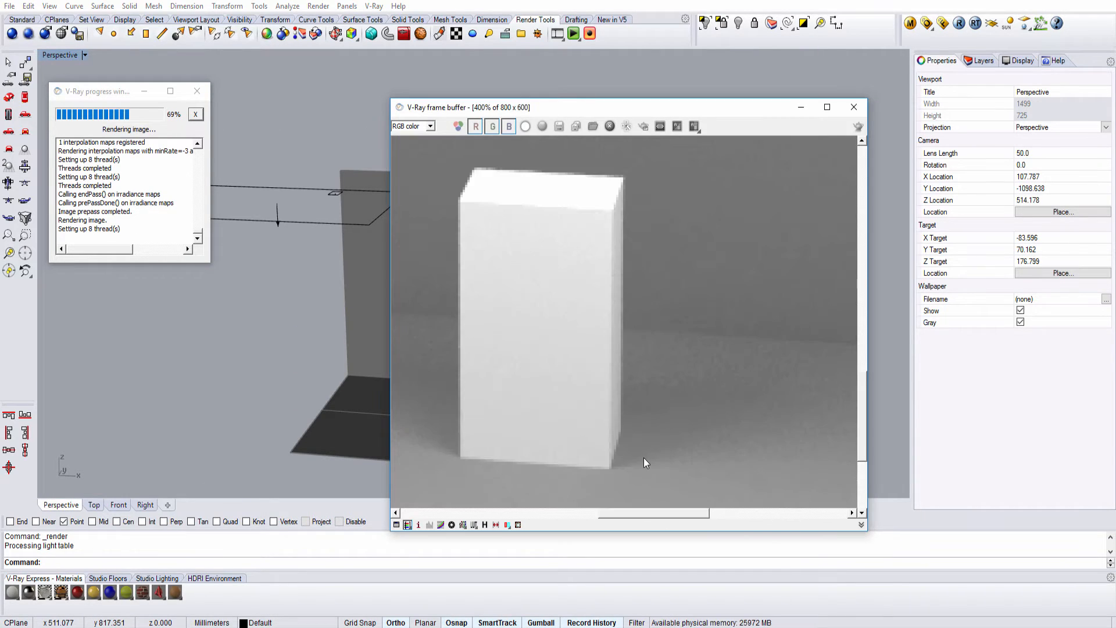
{"action": "scroll", "coordinate": [643, 458], "scroll_direction": "down", "scroll_amount": 2}
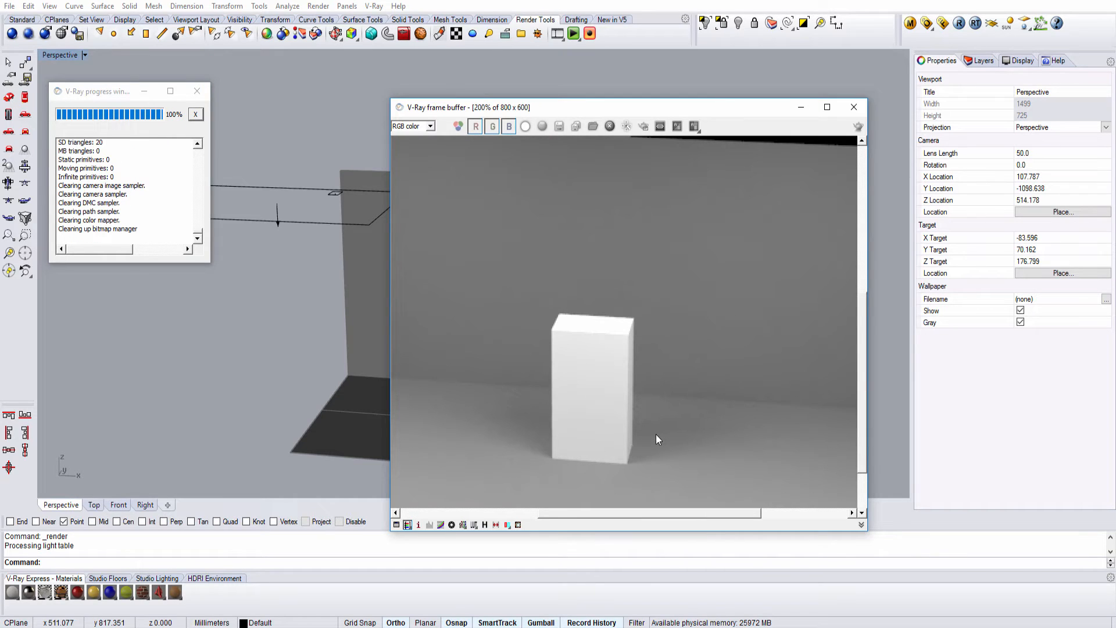
{"action": "scroll", "coordinate": [622, 402], "scroll_direction": "down", "scroll_amount": 1}
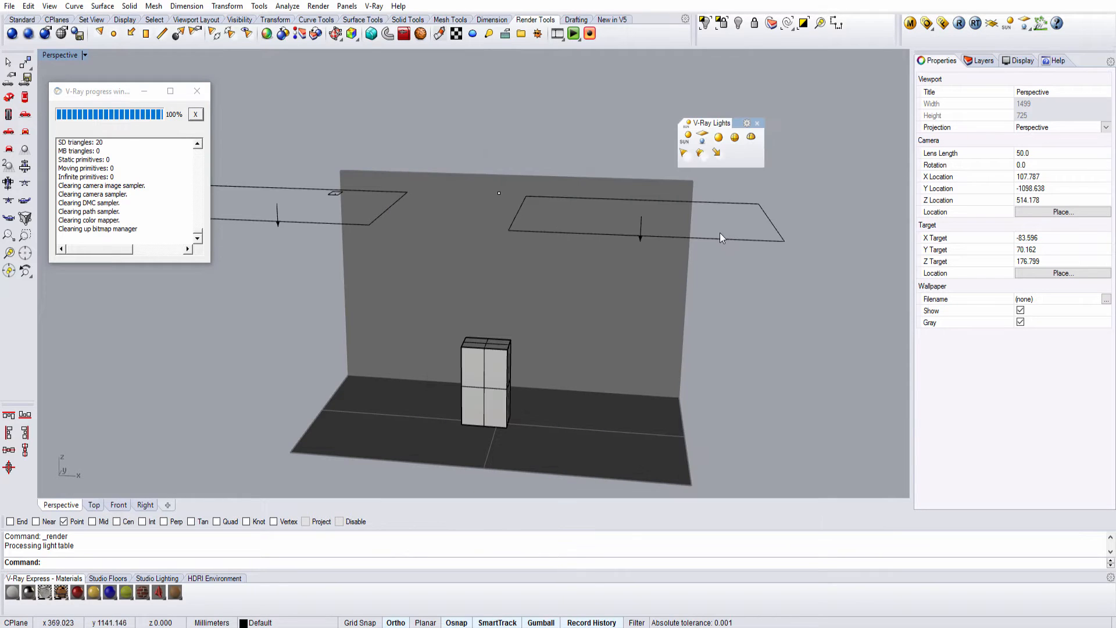
- Lower the large rectangular light on the box's right side and rotate it from horizontal to face the box
{"action": "left_click", "coordinate": [720, 236]}
{"action": "left_click_drag", "start_coordinate": [643, 199], "coordinate": [635, 358]}
{"action": "left_click_drag", "start_coordinate": [593, 418], "coordinate": [585, 353]}
{"action": "right_click_drag", "start_coordinate": [585, 353], "coordinate": [682, 379]}
{"action": "left_click_drag", "start_coordinate": [686, 380], "coordinate": [618, 338]}
- Render the scene with the rotated rectangular light and inspect the lighting on the box up close
{"action": "mouse_move", "coordinate": [605, 332]}
{"action": "right_mouse_down"}
{"action": "mouse_move", "coordinate": [541, 265]}
{"action": "mouse_move", "coordinate": [519, 267]}
{"action": "mouse_move", "coordinate": [643, 287]}
{"action": "mouse_move", "coordinate": [604, 327]}
{"action": "right_mouse_up"}
{"action": "right_click_drag", "start_coordinate": [526, 354], "coordinate": [521, 364]}
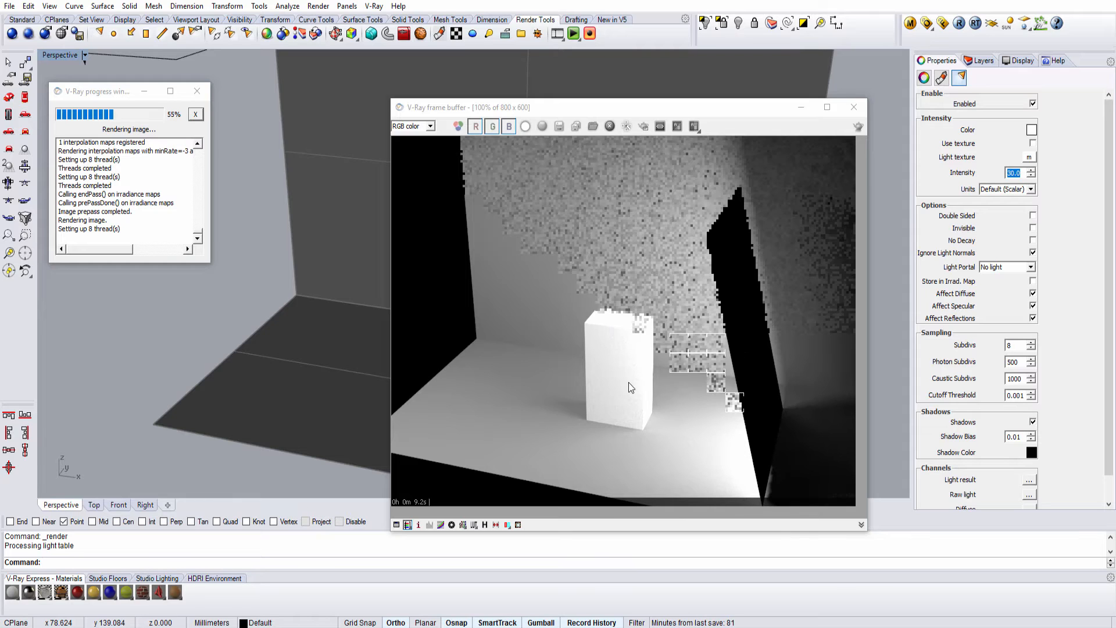
{"action": "scroll", "coordinate": [641, 362], "scroll_direction": "up", "scroll_amount": 1}
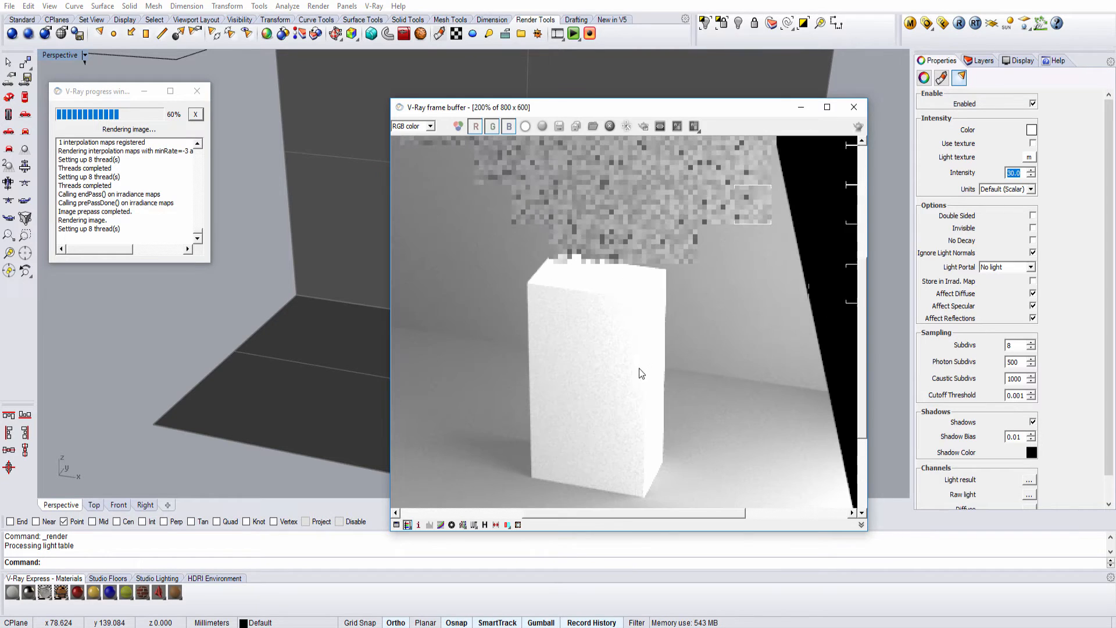
{"action": "scroll", "coordinate": [657, 312], "scroll_direction": "down", "scroll_amount": 1}
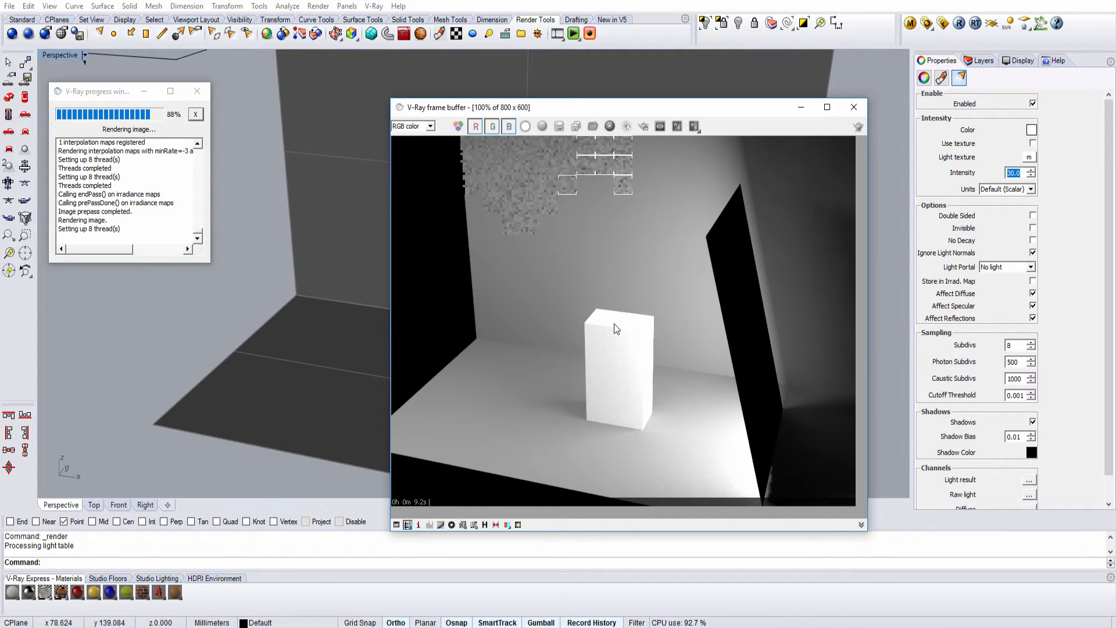
- Set the intensity of the rotated rectangular light beside the box to 15
{"action": "left_click_drag", "start_coordinate": [682, 108], "coordinate": [257, 82]}
{"action": "left_click", "coordinate": [756, 267]}
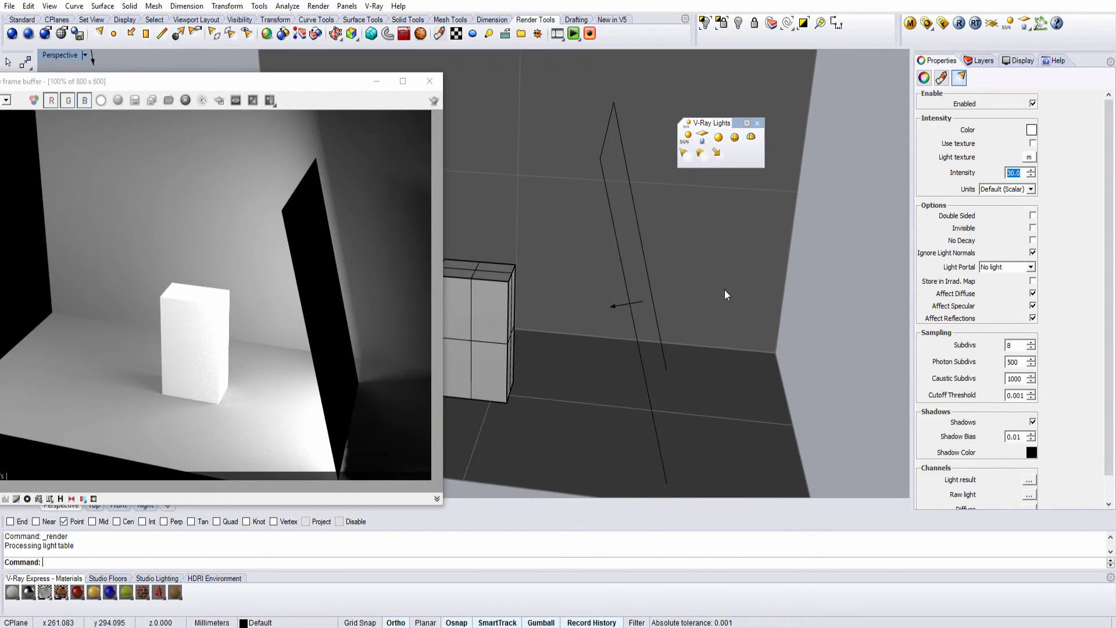
{"action": "left_click", "coordinate": [644, 252]}
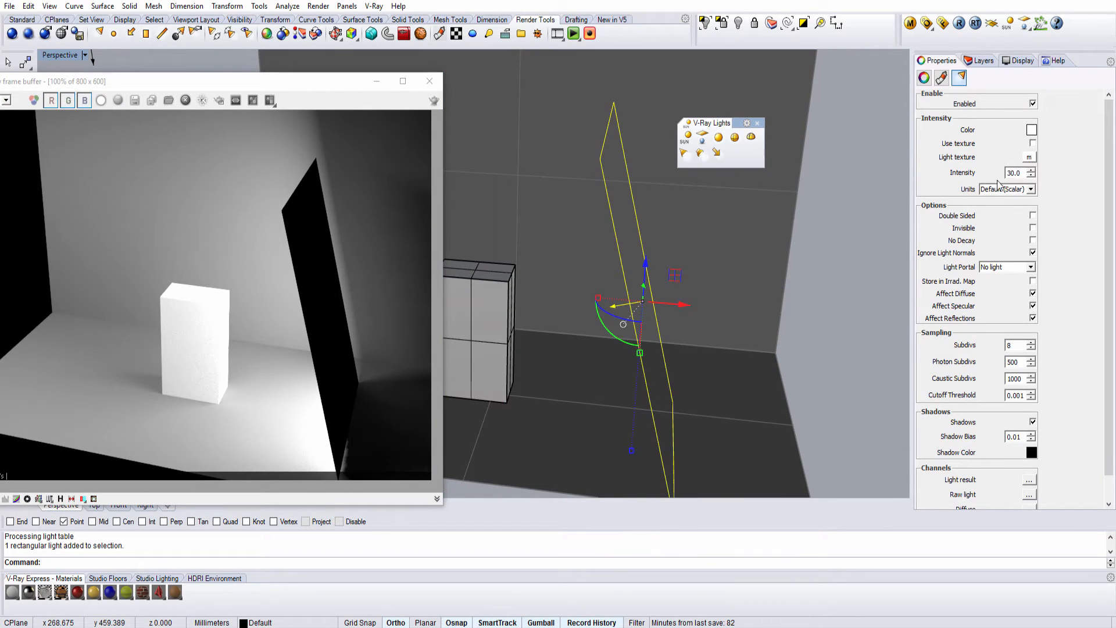
{"action": "double_click", "coordinate": [1022, 173]}
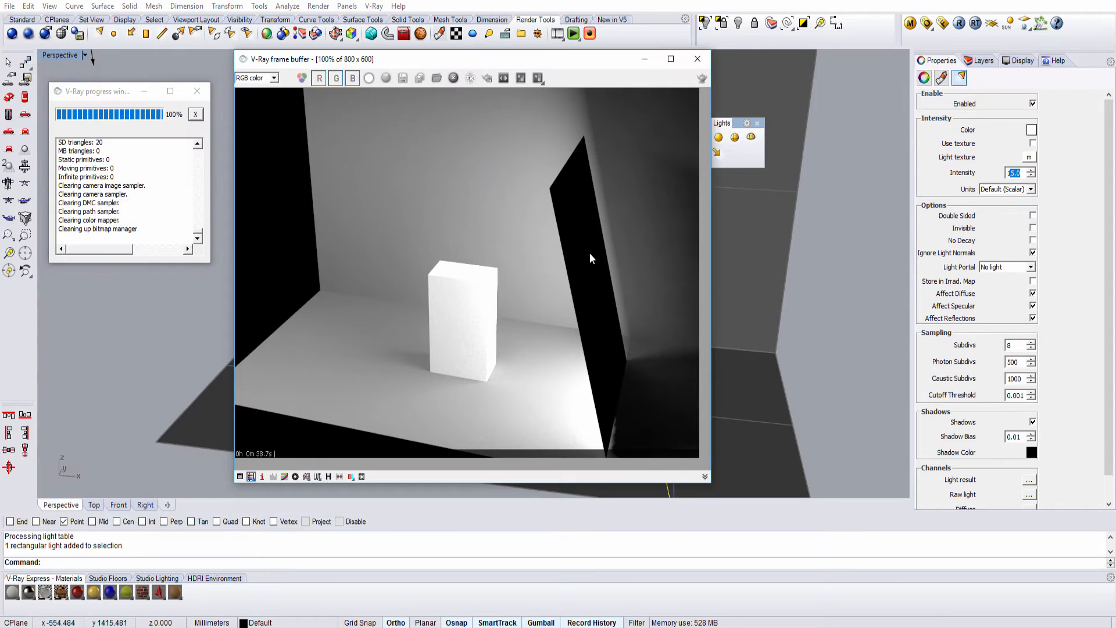
- Define a render region between the box and the rotated light and render it with the new intensity
{"action": "left_click", "coordinate": [484, 80]}
{"action": "mouse_move", "coordinate": [461, 205]}
{"action": "left_mouse_down"}
{"action": "mouse_move", "coordinate": [505, 302]}
{"action": "mouse_move", "coordinate": [599, 437]}
{"action": "left_mouse_up"}
{"action": "left_click", "coordinate": [702, 78]}
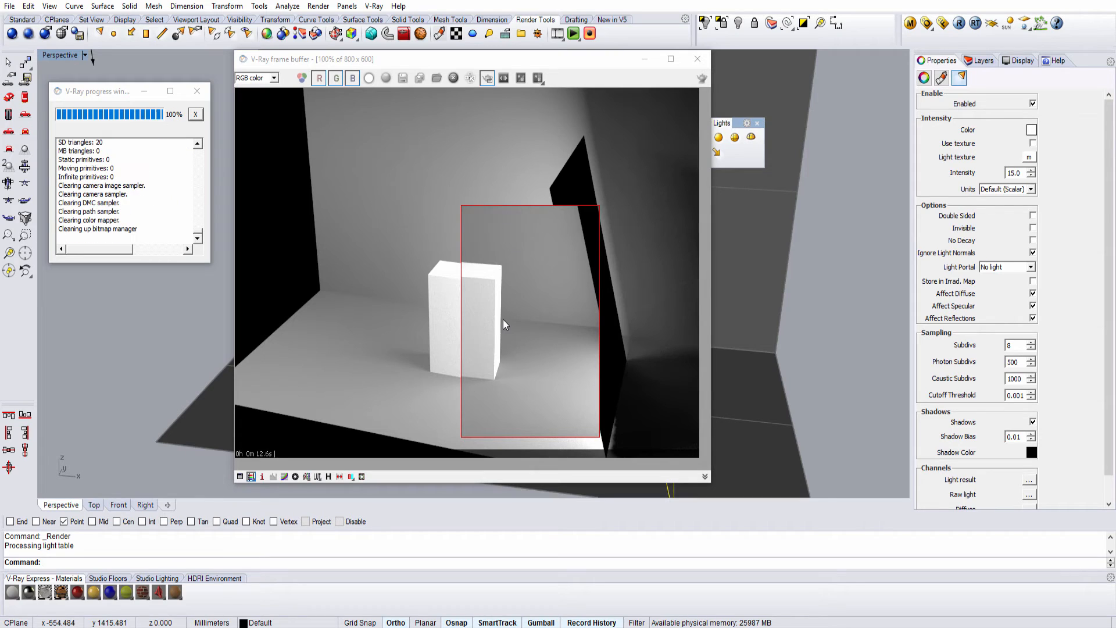
- Close the render and delete the rotated rectangular light facing the box
{"action": "left_click", "coordinate": [698, 59]}
{"action": "scroll", "coordinate": [588, 231], "scroll_direction": "down", "scroll_amount": 3}
{"action": "right_click_drag", "start_coordinate": [573, 242], "coordinate": [427, 211]}
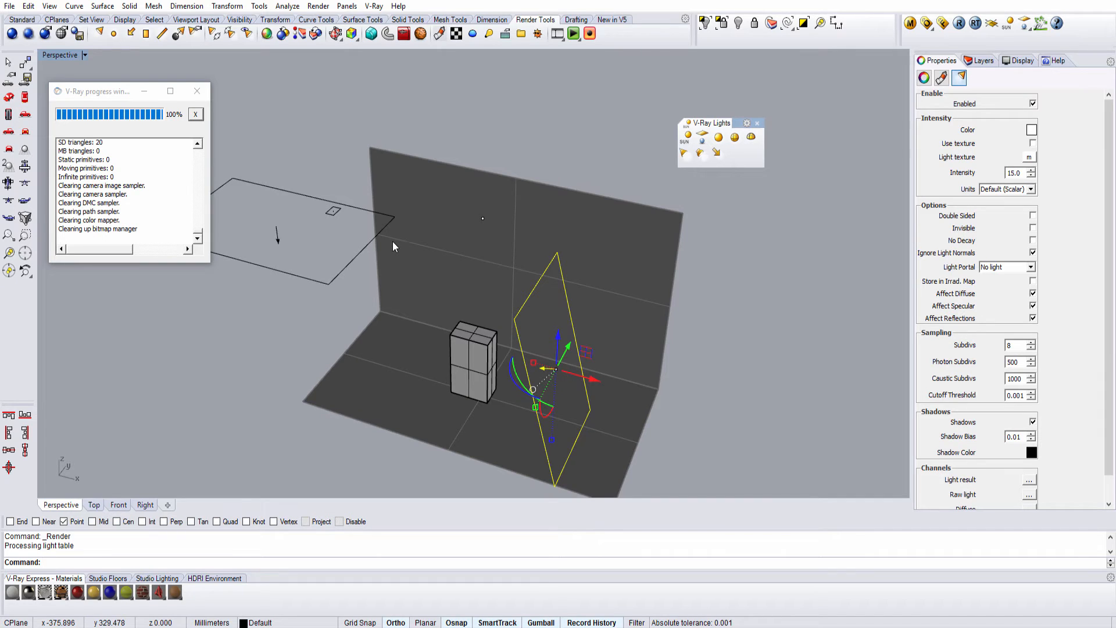
{"action": "key", "text": "Delete"}
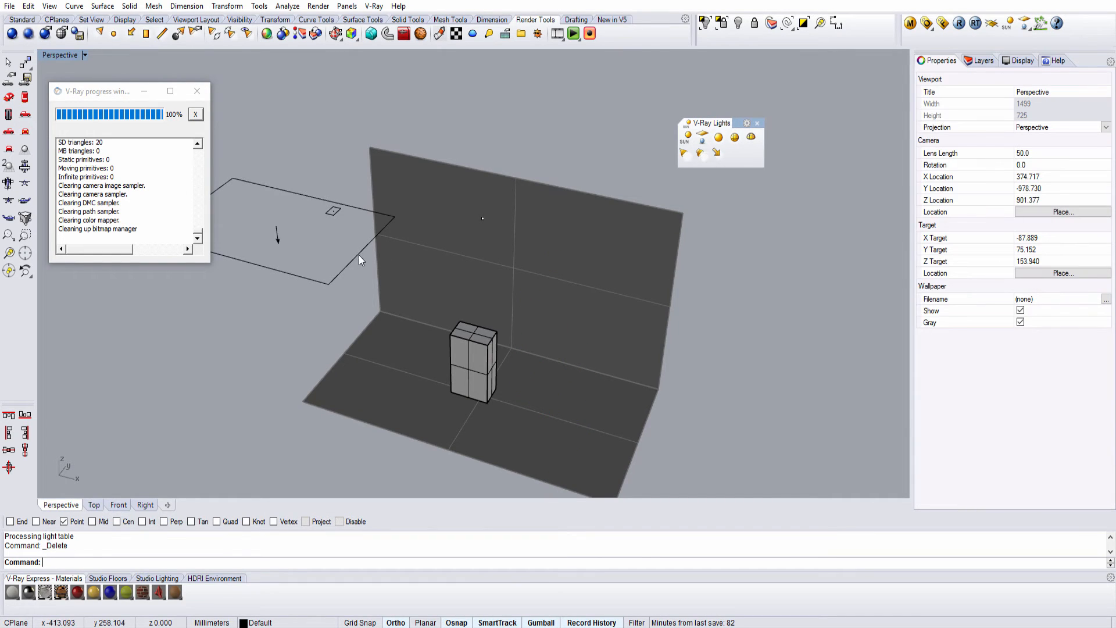
- Move the remaining large rectangular light across to the opposite side of the scene
{"action": "left_click", "coordinate": [359, 255]}
{"action": "right_click_drag", "start_coordinate": [359, 255], "coordinate": [332, 268]}
{"action": "left_click_drag", "start_coordinate": [332, 267], "coordinate": [698, 266]}
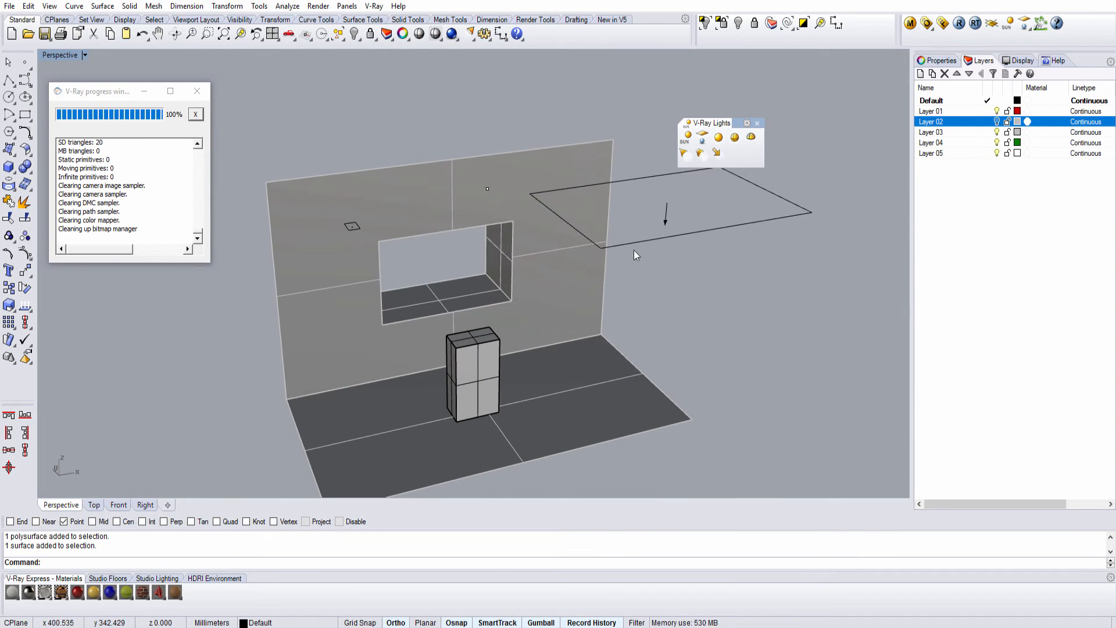
- Delete the large rectangular light from the scene with the window wall
{"action": "left_click", "coordinate": [637, 248]}
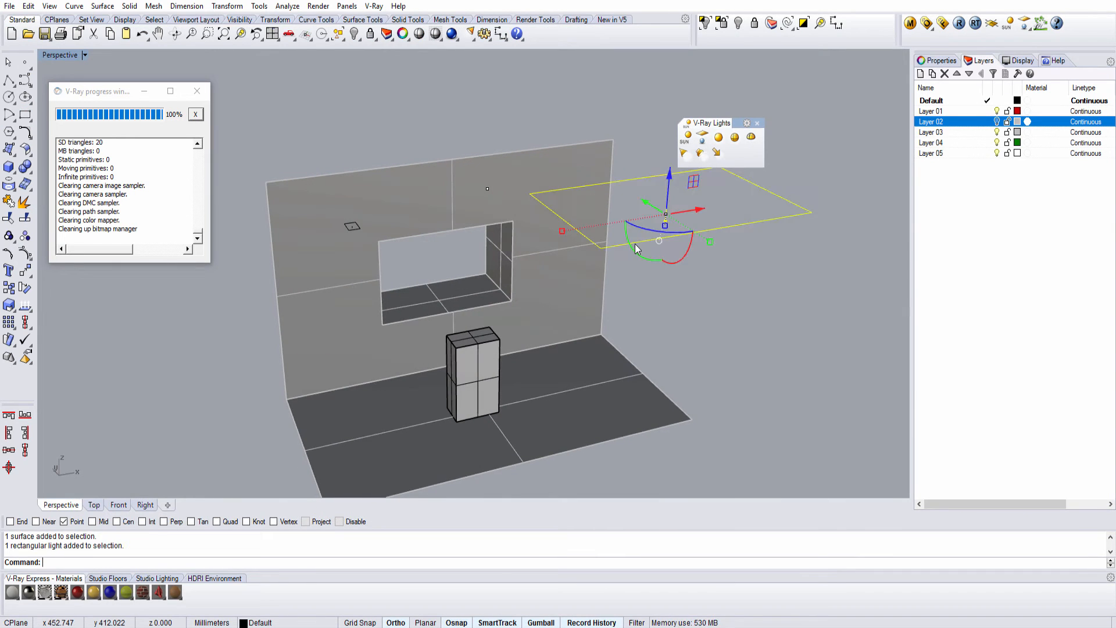
{"action": "right_click_drag", "start_coordinate": [490, 318], "coordinate": [454, 343]}
{"action": "key", "text": "Delete"}
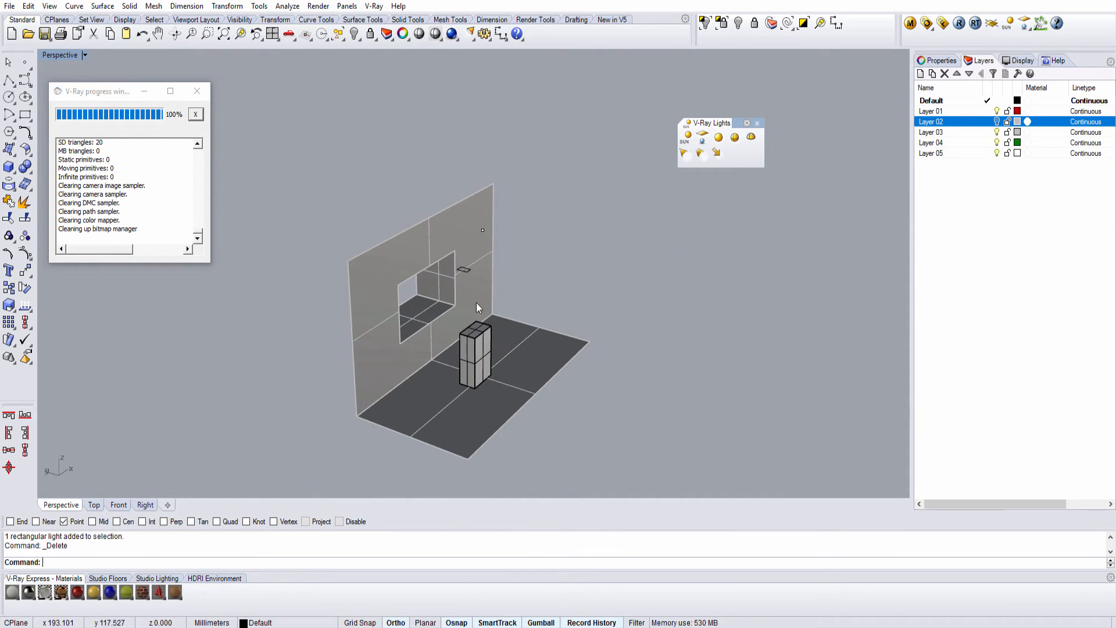
- Stretch the floor surface outward, away from the window wall
{"action": "left_click", "coordinate": [487, 260]}
{"action": "right_click_drag", "start_coordinate": [511, 394], "coordinate": [535, 385]}
{"action": "left_click", "coordinate": [526, 391]}
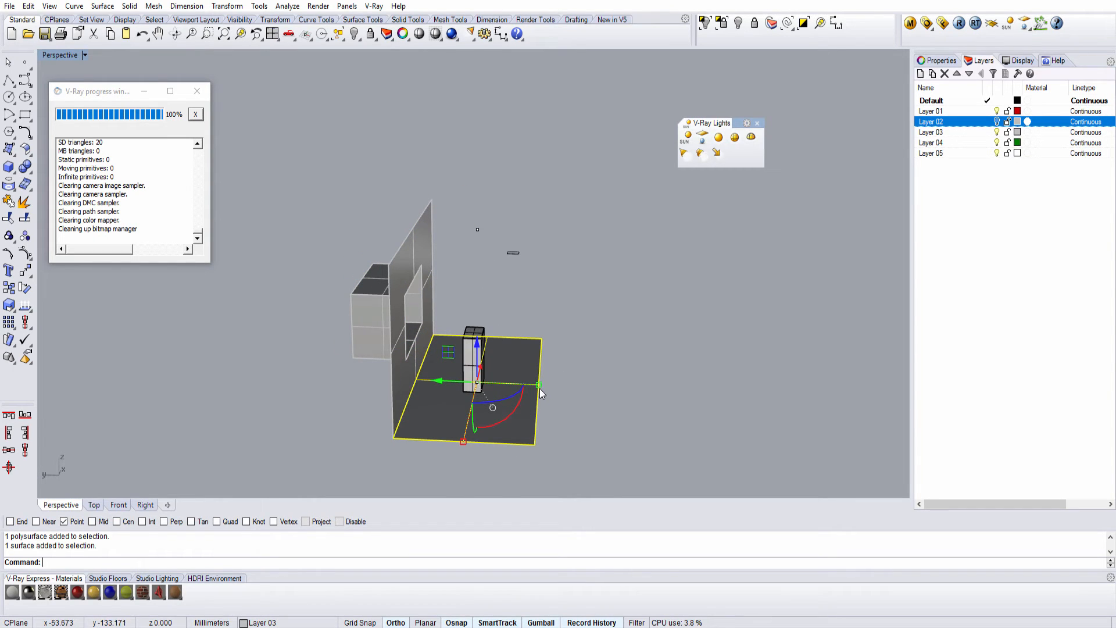
{"action": "left_click_drag", "start_coordinate": [538, 385], "coordinate": [590, 384]}
- Duplicate the extended floor surface upward to form a ceiling above the box
{"action": "left_click_drag", "start_coordinate": [434, 384], "coordinate": [527, 201]}
{"action": "key", "text": "alt"}
{"action": "right_click_drag", "start_coordinate": [593, 341], "coordinate": [546, 319]}
{"action": "key", "text": "Escape"}
{"action": "scroll", "coordinate": [421, 323], "scroll_direction": "up", "scroll_amount": 6}
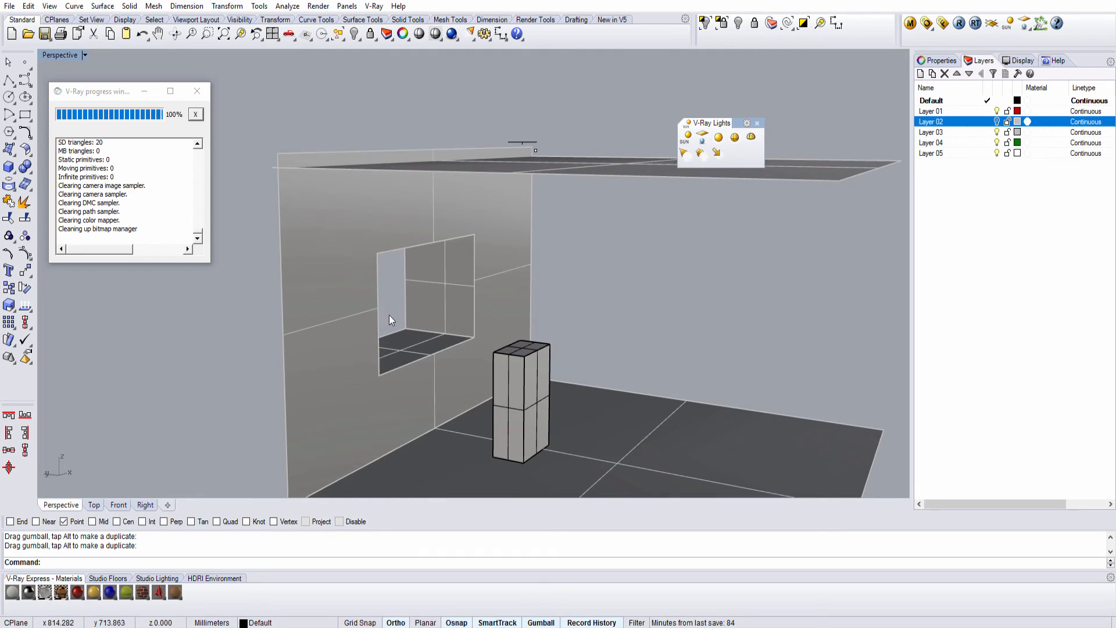
- Delete the small rectangular light above the ceiling
{"action": "right_click_drag", "start_coordinate": [505, 350], "coordinate": [257, 328]}
{"action": "left_click", "coordinate": [605, 219]}
{"action": "key", "text": "Delete"}
- In the Front view, draw a rectangular light slightly larger than the window opening around it
{"action": "key", "text": "ctrl+F3"}
{"action": "right_click_drag", "start_coordinate": [414, 288], "coordinate": [480, 376]}
{"action": "key", "text": "ctrl+F2"}
{"action": "scroll", "coordinate": [474, 365], "scroll_direction": "up", "scroll_amount": 5}
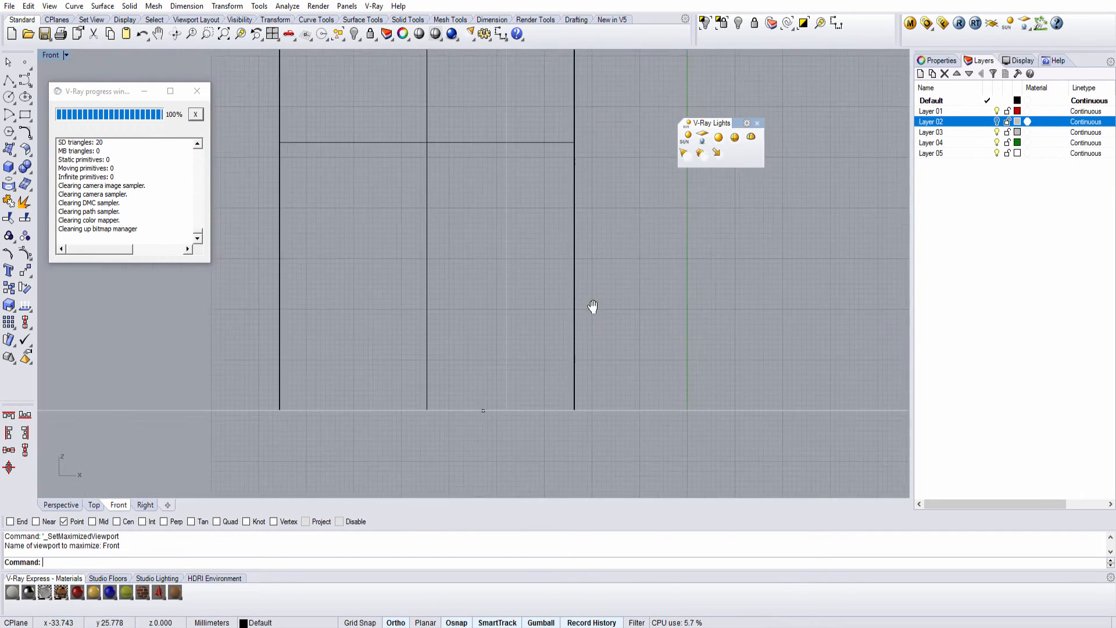
{"action": "scroll", "coordinate": [605, 314], "scroll_direction": "down", "scroll_amount": 6}
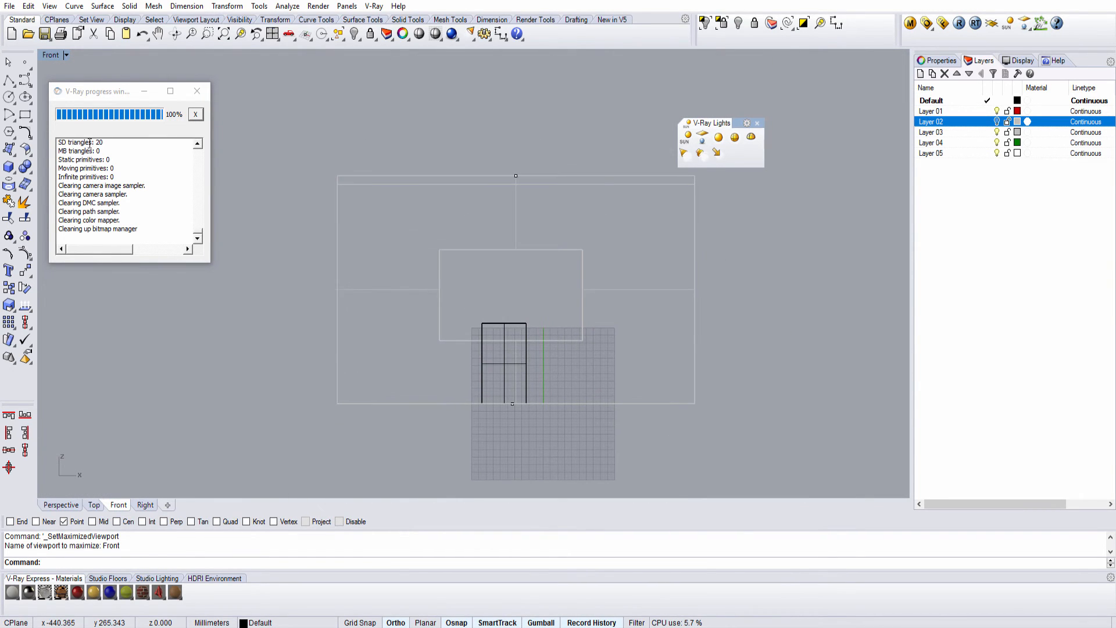
{"action": "left_click", "coordinate": [703, 134]}
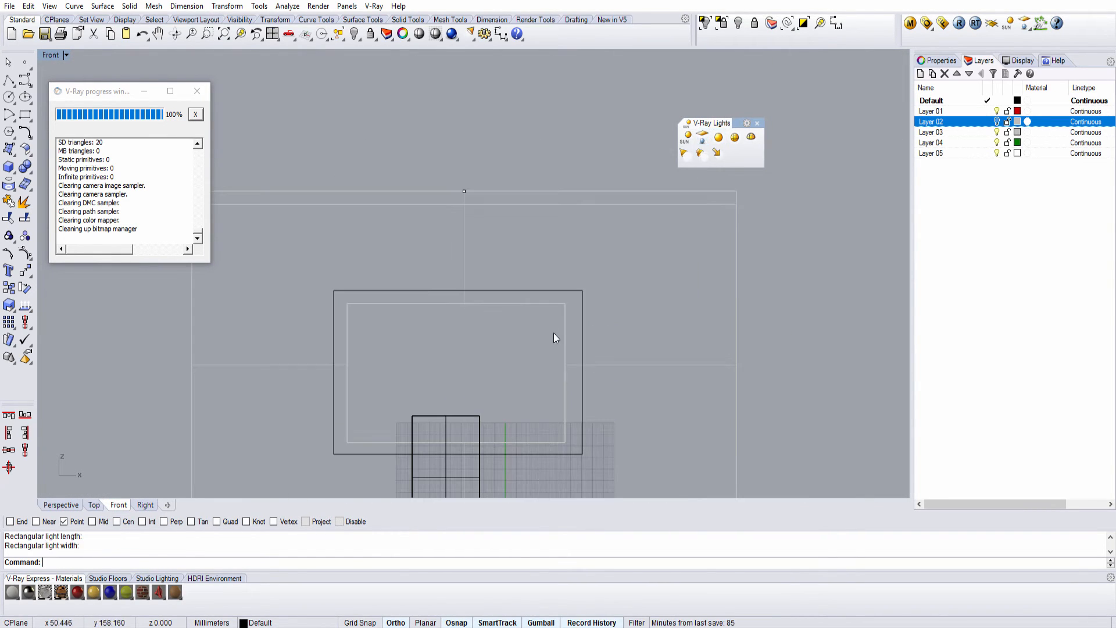
- Move the new rectangular light outside the room, behind the window recess
{"action": "key", "text": "ctrl+F3"}
{"action": "scroll", "coordinate": [503, 281], "scroll_direction": "down", "scroll_amount": 3}
{"action": "right_click_drag", "start_coordinate": [526, 323], "coordinate": [506, 291]}
{"action": "scroll", "coordinate": [508, 288], "scroll_direction": "up", "scroll_amount": 3}
{"action": "left_click", "coordinate": [508, 291]}
{"action": "scroll", "coordinate": [500, 320], "scroll_direction": "up", "scroll_amount": 2}
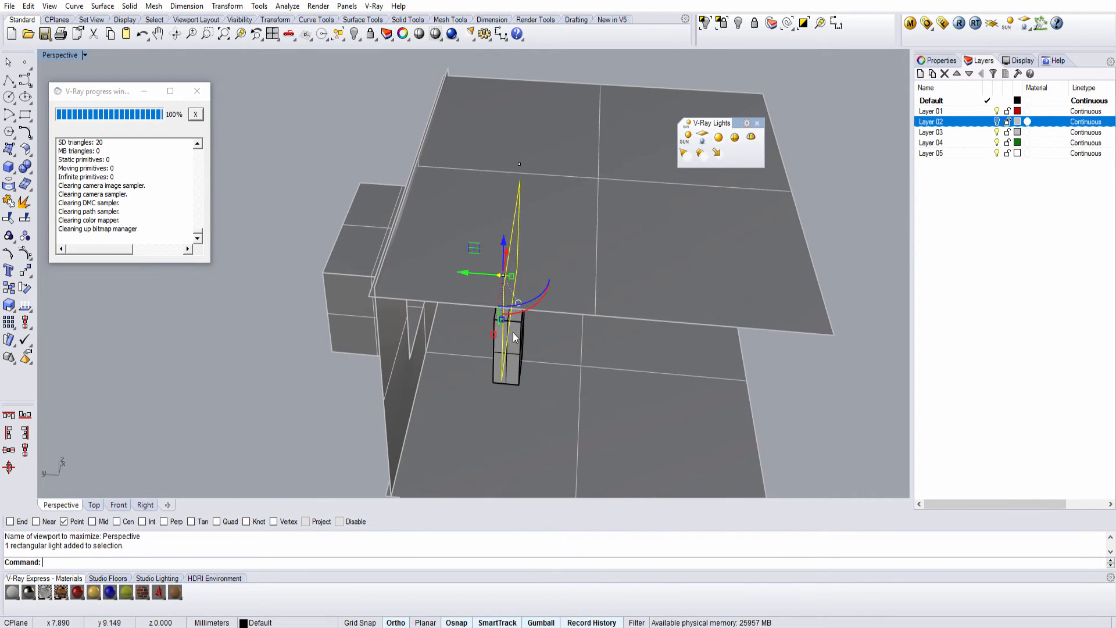
{"action": "left_click_drag", "start_coordinate": [528, 306], "coordinate": [451, 217]}
{"action": "left_click_drag", "start_coordinate": [539, 278], "coordinate": [383, 268]}
{"action": "right_click_drag", "start_coordinate": [407, 262], "coordinate": [442, 234]}
{"action": "right_click_drag", "start_coordinate": [490, 299], "coordinate": [398, 297]}
- Move the box farther away from the window wall
{"action": "left_click", "coordinate": [505, 367]}
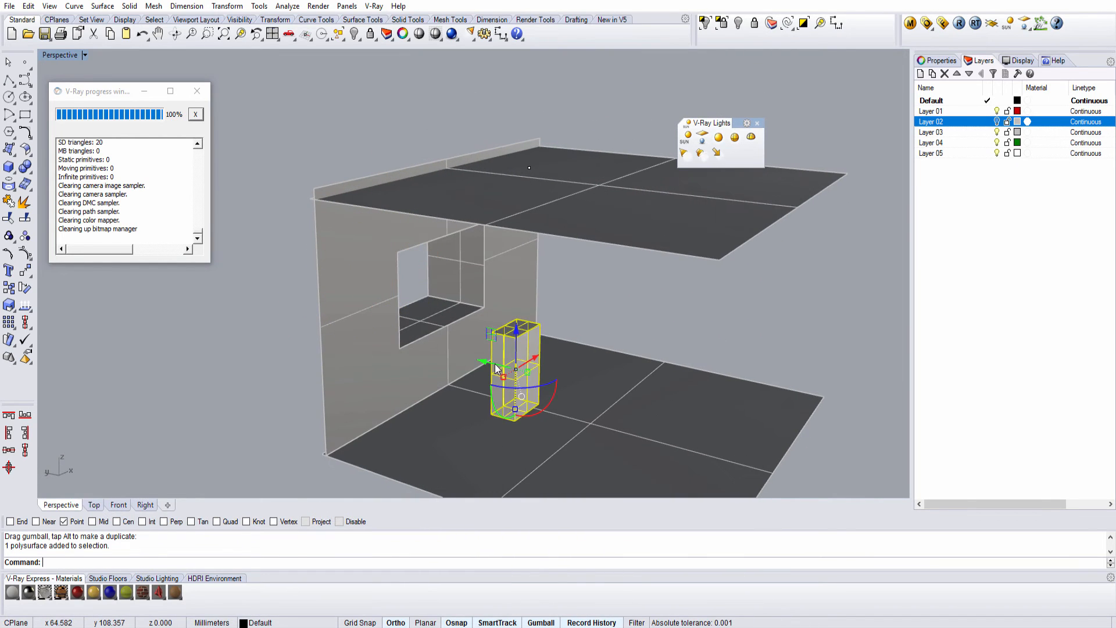
{"action": "left_click_drag", "start_coordinate": [494, 365], "coordinate": [578, 389]}
{"action": "scroll", "coordinate": [580, 394], "scroll_direction": "up", "scroll_amount": 6}
{"action": "right_click_drag", "start_coordinate": [562, 344], "coordinate": [506, 340]}
{"action": "scroll", "coordinate": [523, 331], "scroll_direction": "down", "scroll_amount": 7}
- Add an upright side wall adjoining the window wall by duplicating and rotating a room surface
{"action": "left_click", "coordinate": [599, 245]}
{"action": "left_click", "coordinate": [602, 218]}
{"action": "right_click_drag", "start_coordinate": [602, 218], "coordinate": [488, 239]}
{"action": "left_click_drag", "start_coordinate": [490, 230], "coordinate": [500, 171]}
{"action": "key", "text": "alt"}
{"action": "right_click_drag", "start_coordinate": [544, 215], "coordinate": [594, 246]}
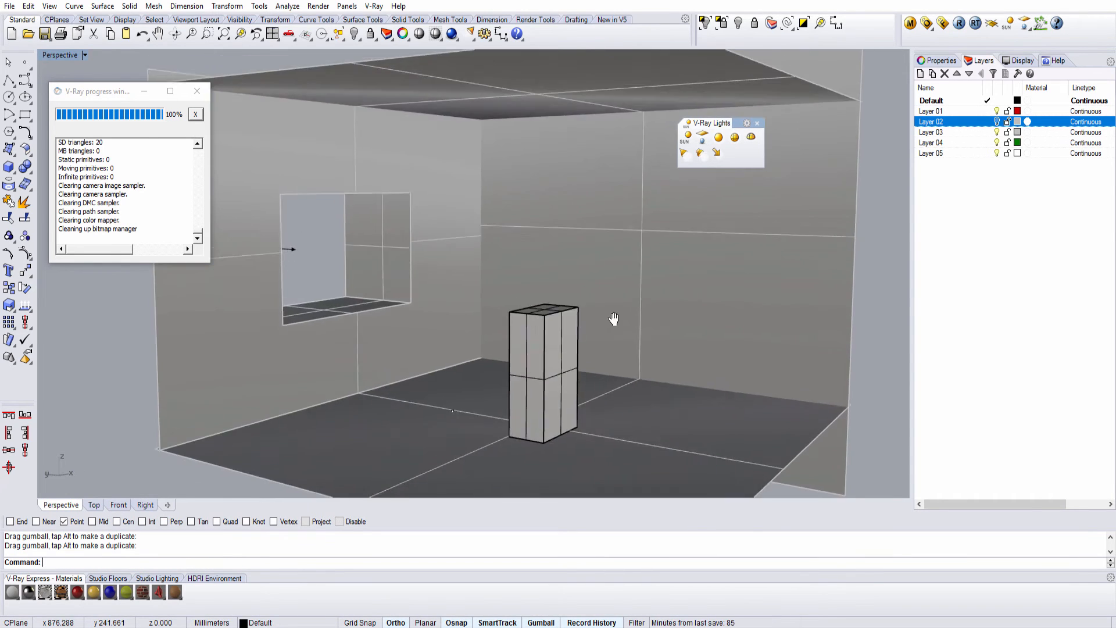
- Frame the room interior with the window and box, and render it with the window light
{"action": "right_click_drag", "start_coordinate": [614, 319], "coordinate": [583, 387], "text": "shift"}
{"action": "scroll", "coordinate": [583, 387], "scroll_direction": "up", "scroll_amount": 3}
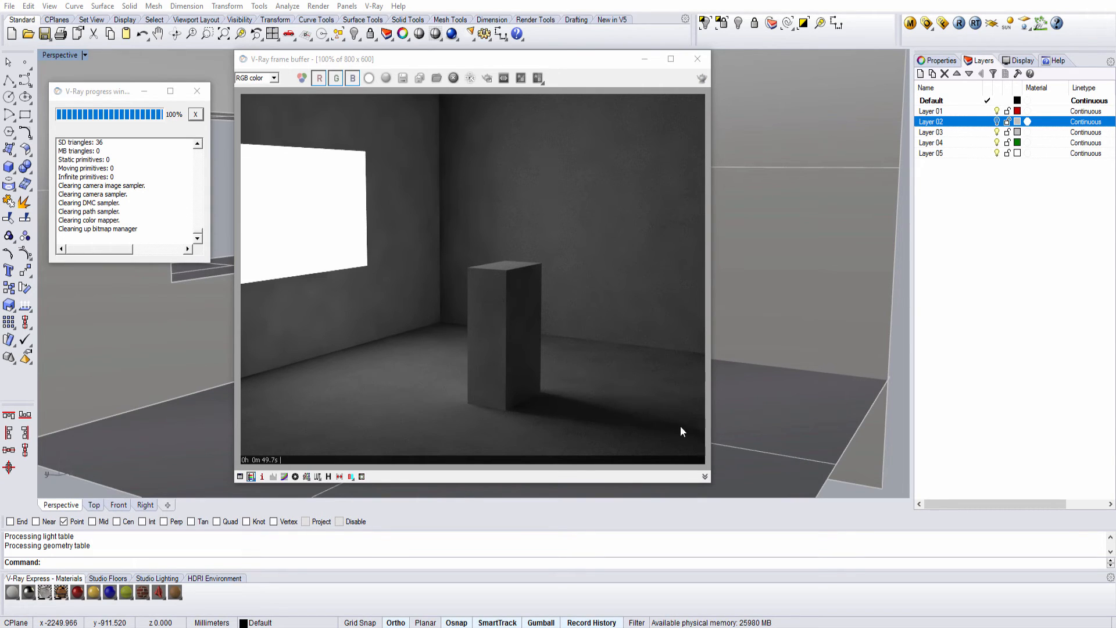
{"action": "left_click", "coordinate": [696, 59]}
- Examine the placement of the rectangular light outside the window opening from several angles
{"action": "scroll", "coordinate": [323, 257], "scroll_direction": "down", "scroll_amount": 6}
{"action": "right_click_drag", "start_coordinate": [369, 269], "coordinate": [466, 307]}
{"action": "left_click", "coordinate": [279, 339]}
{"action": "right_click_drag", "start_coordinate": [315, 366], "coordinate": [441, 254]}
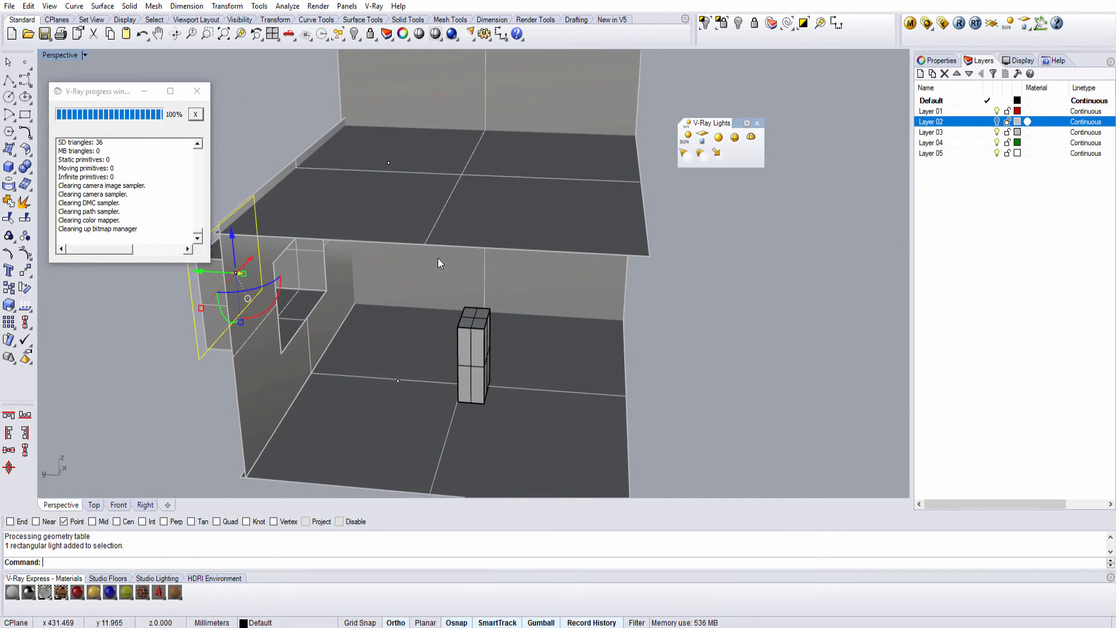
{"action": "right_click_drag", "start_coordinate": [409, 296], "coordinate": [336, 323]}
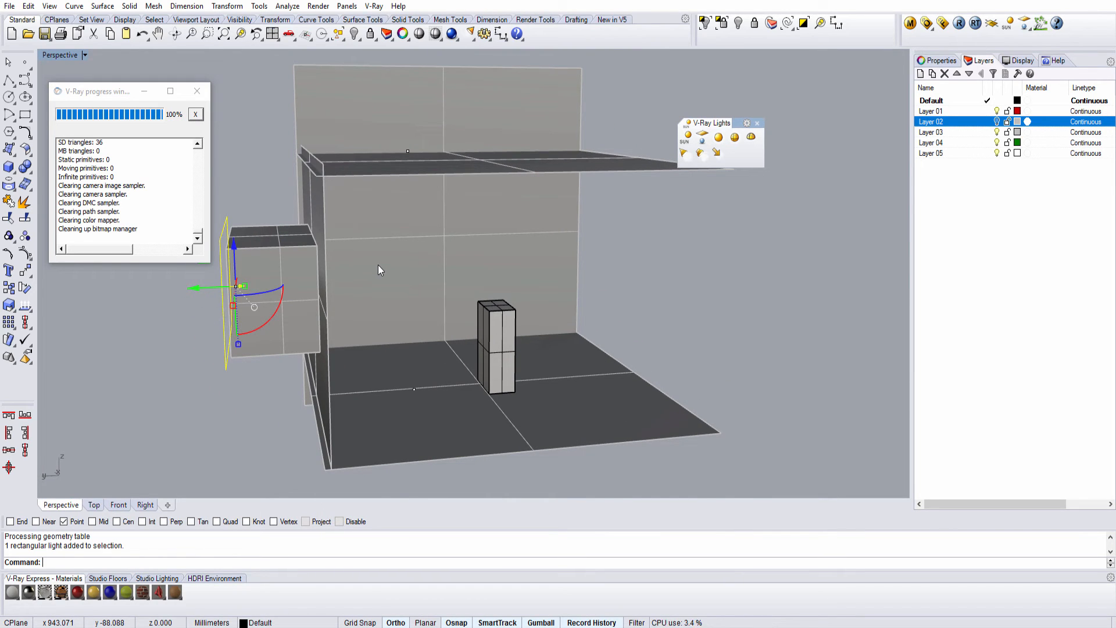
{"action": "key", "text": "Return"}
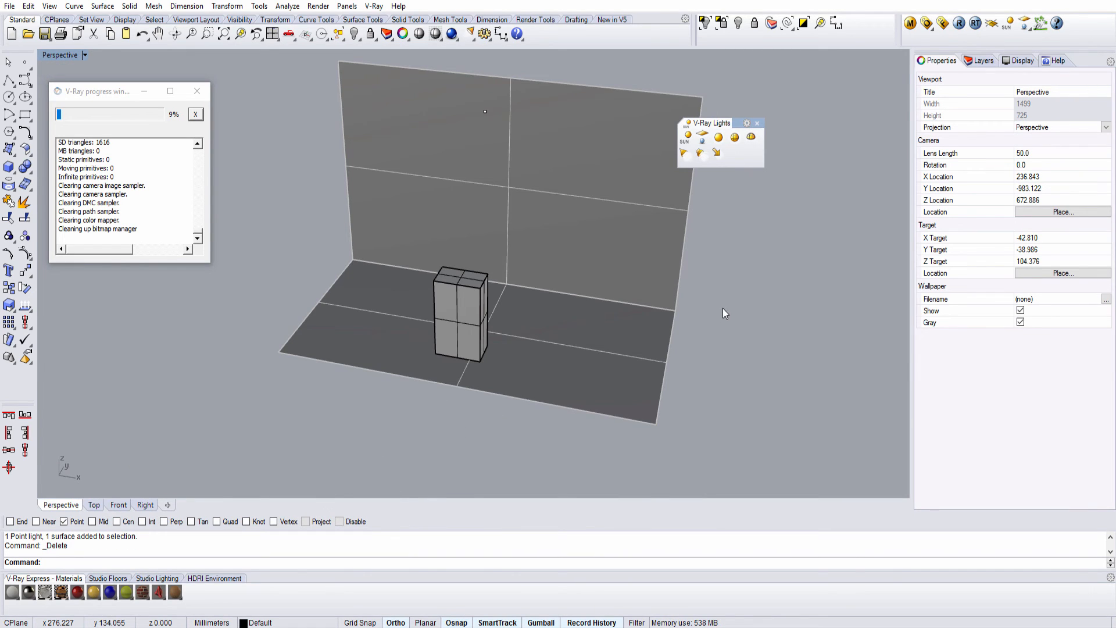
- Place a small sphere light on the floor to the left of the box and raise it above the floor
{"action": "left_click", "coordinate": [735, 140]}
{"action": "left_click", "coordinate": [341, 312]}
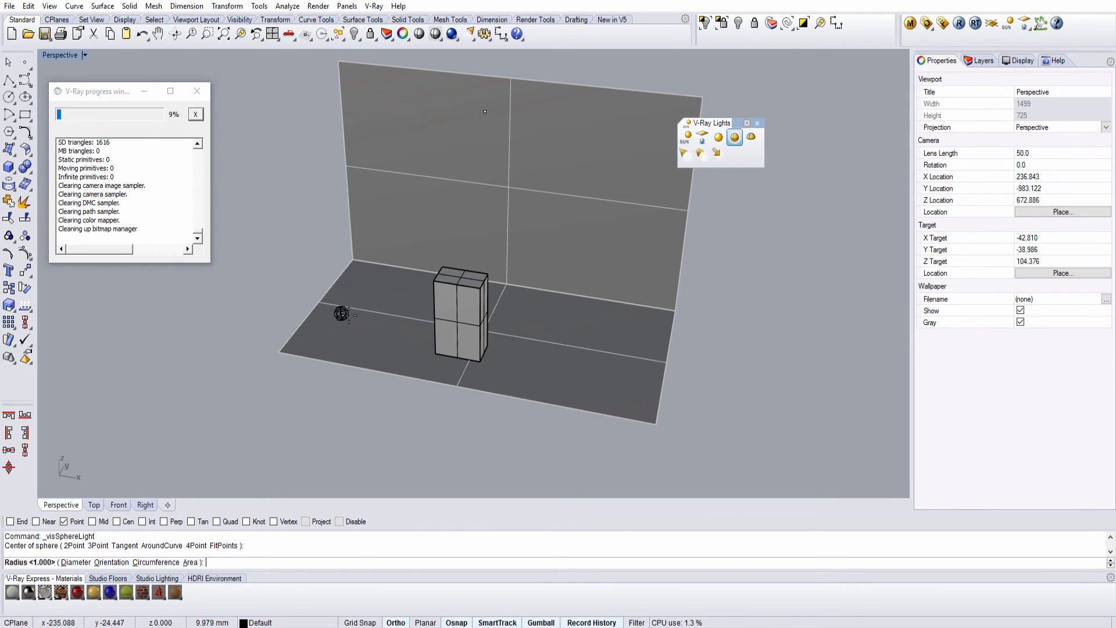
{"action": "key", "text": "Return"}
{"action": "left_click_drag", "start_coordinate": [333, 273], "coordinate": [334, 218]}
- Duplicate the sphere light to the box's right side, enlarge the copy and render the scene
{"action": "left_click_drag", "start_coordinate": [373, 254], "coordinate": [513, 280], "text": "alt"}
{"action": "key", "text": "Escape"}
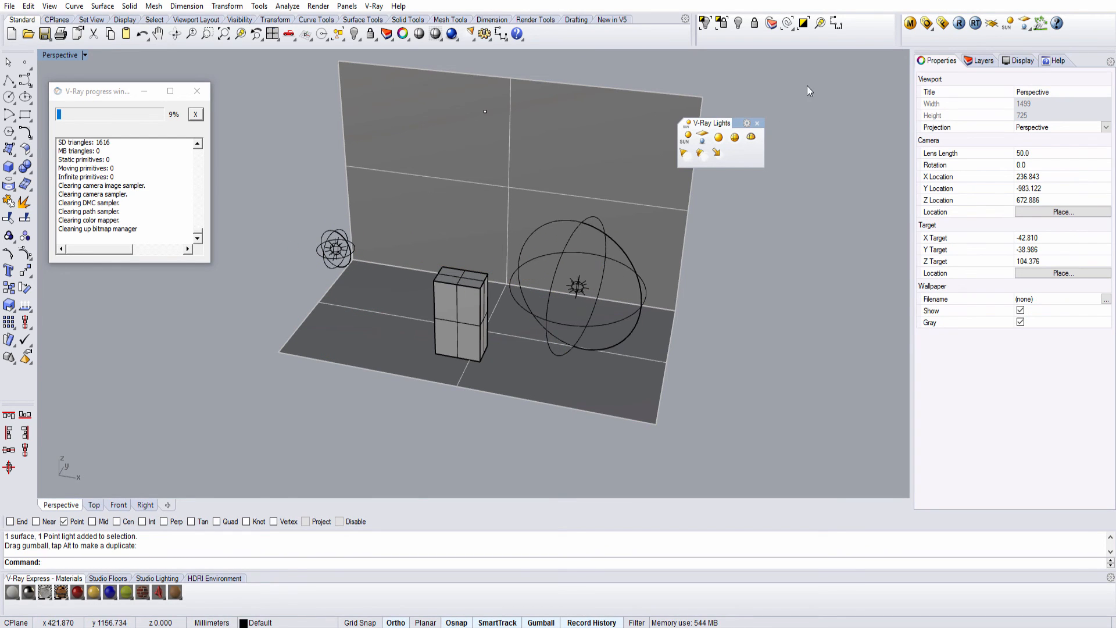
{"action": "left_click", "coordinate": [960, 23]}
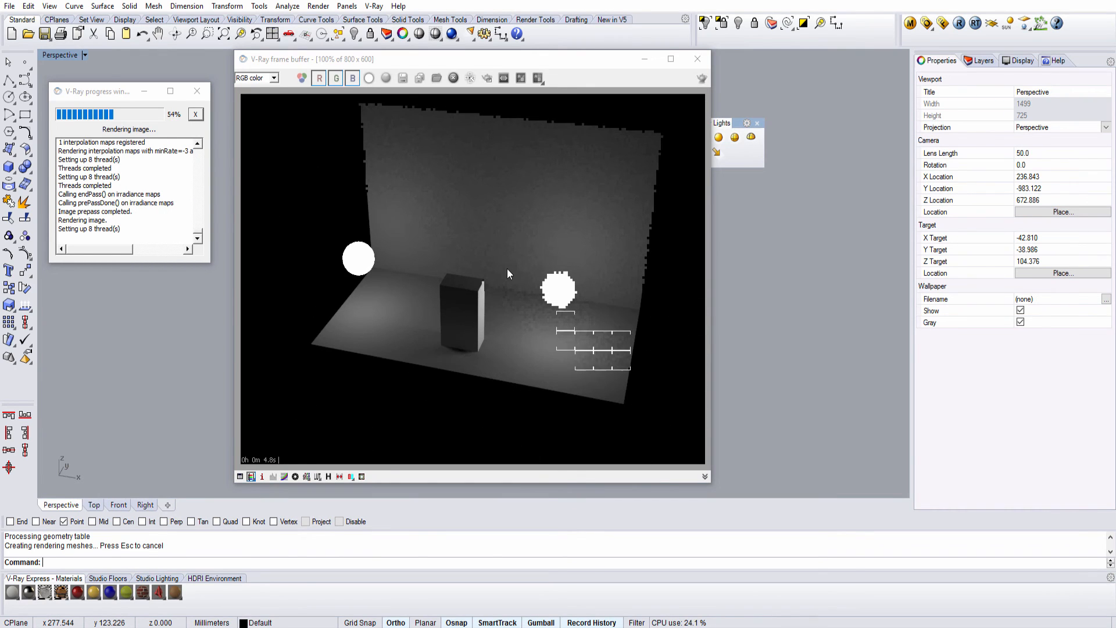
{"action": "left_click", "coordinate": [696, 58]}
- Replace the enlarged sphere light copy with a newly drawn large sphere light near the floor's right edge
{"action": "left_click", "coordinate": [578, 281]}
{"action": "key", "text": "Delete"}
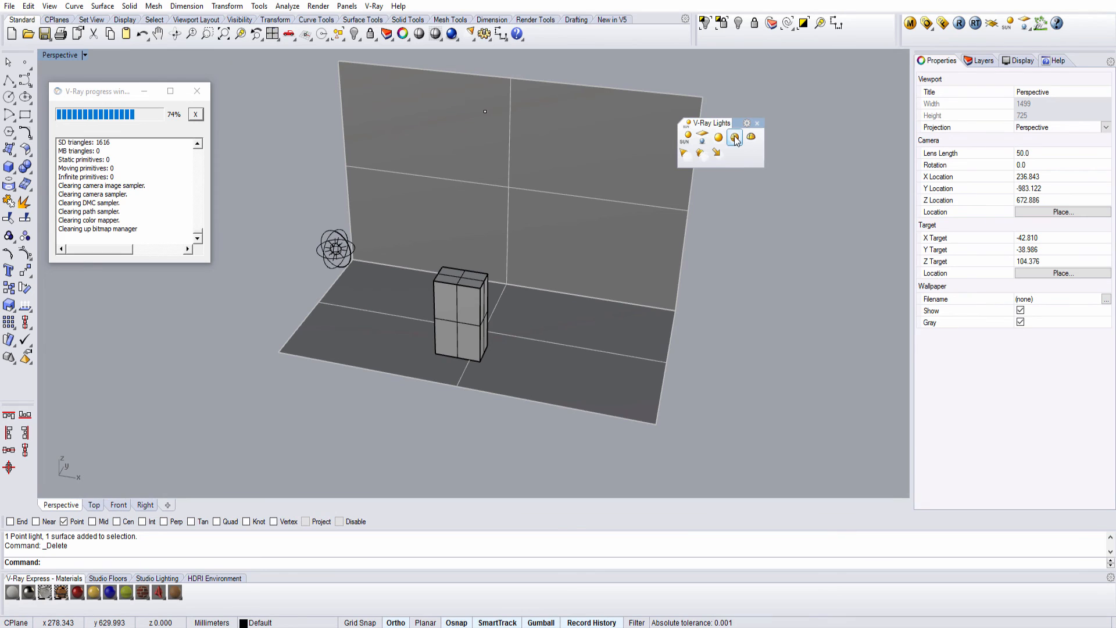
{"action": "left_click", "coordinate": [735, 139]}
{"action": "left_click", "coordinate": [634, 343]}
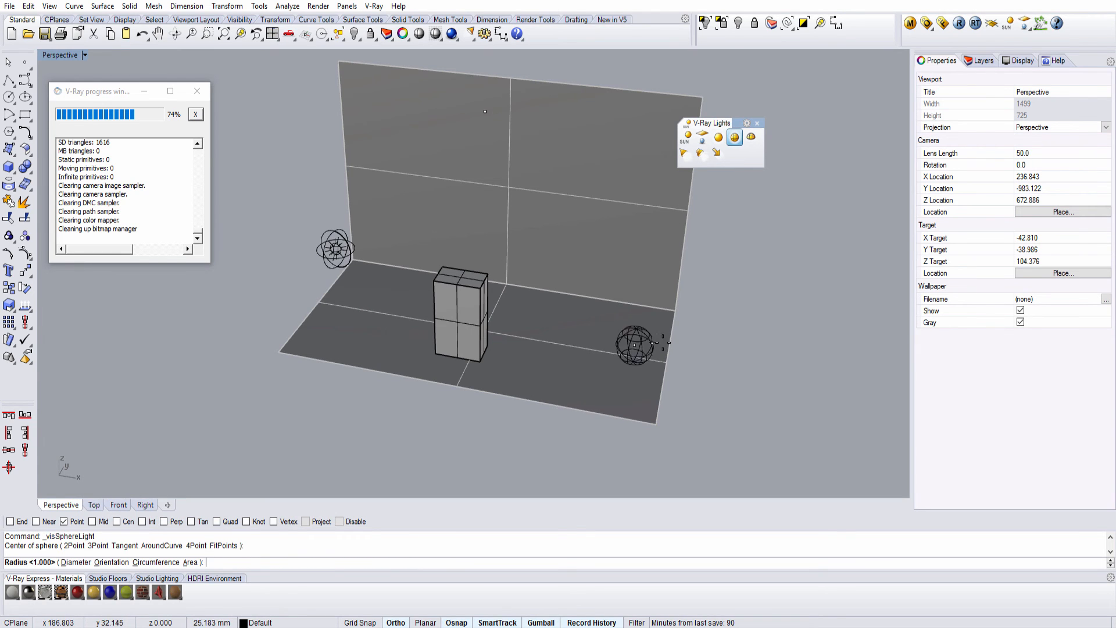
{"action": "left_click", "coordinate": [731, 369]}
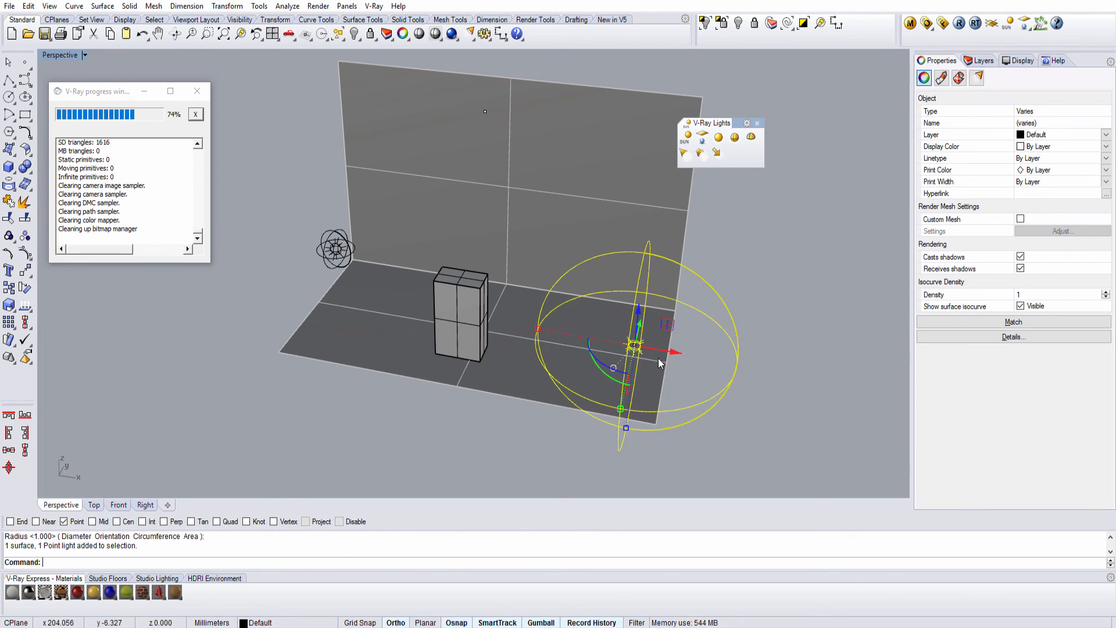
- Move the large sphere light outward beyond the floor's right edge, raise it, and render with both sphere lights
{"action": "left_click_drag", "start_coordinate": [673, 352], "coordinate": [793, 373]}
{"action": "left_click_drag", "start_coordinate": [760, 324], "coordinate": [775, 239]}
{"action": "left_click", "coordinate": [823, 154]}
{"action": "left_click", "coordinate": [960, 23]}
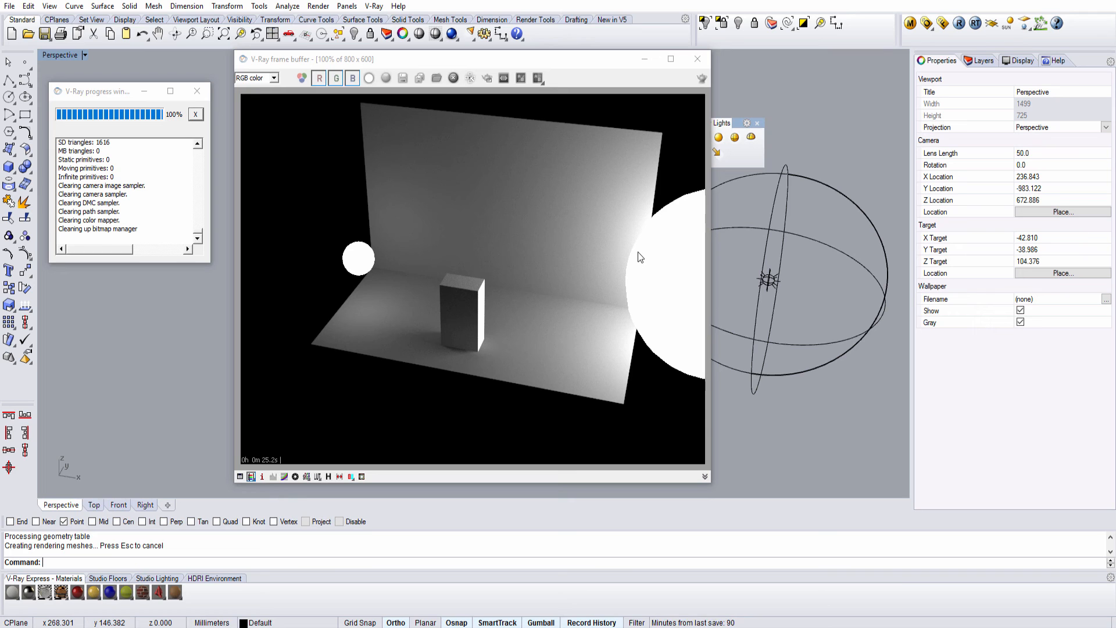
{"action": "left_click", "coordinate": [697, 59]}
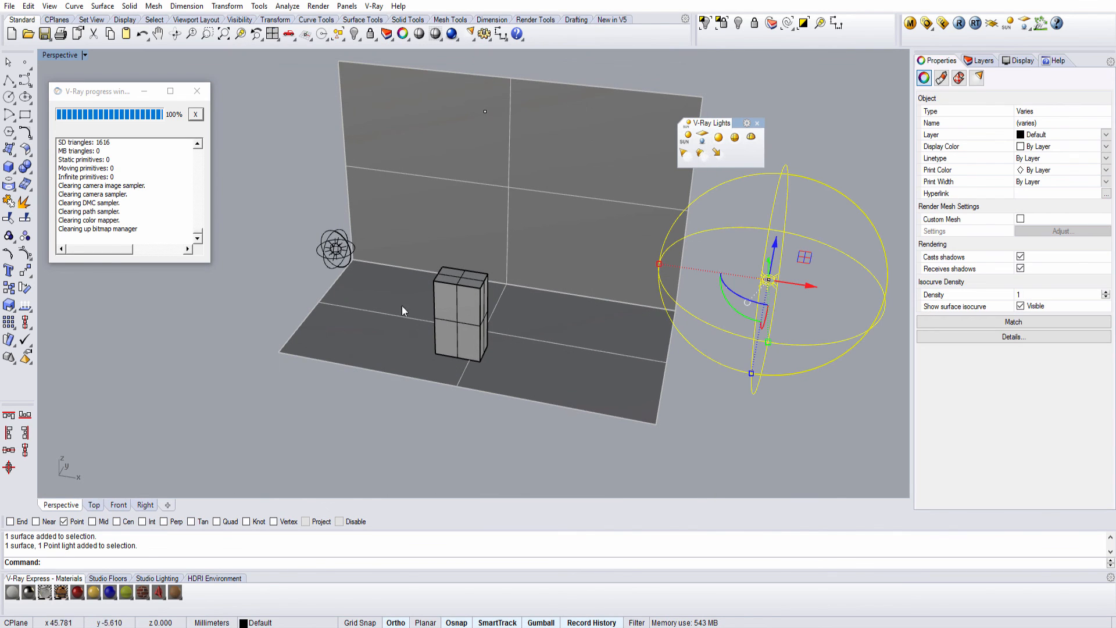
- Delete the small and large sphere lights and save the file
{"action": "left_click", "coordinate": [336, 249]}
{"action": "key", "text": "Delete"}
{"action": "left_click", "coordinate": [765, 282]}
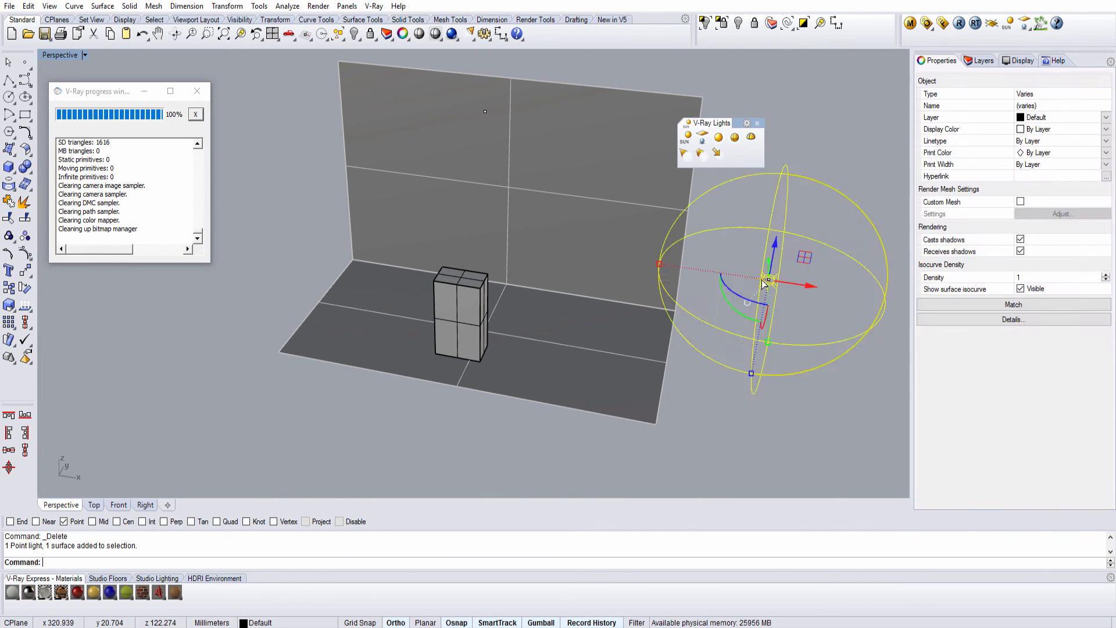
{"action": "key", "text": "Delete"}
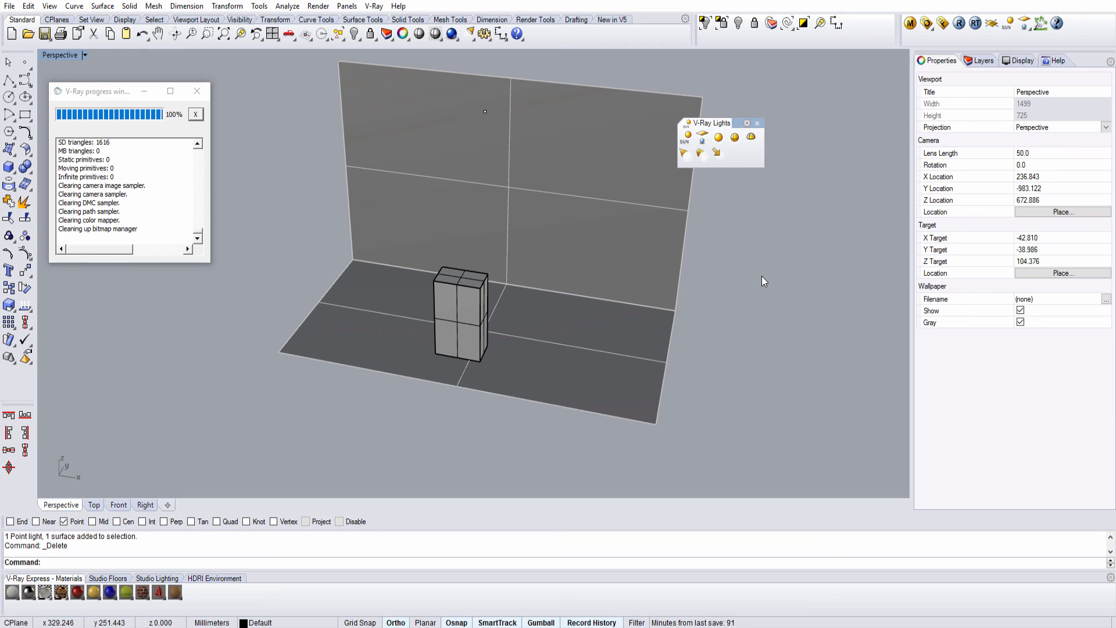
{"action": "key", "text": "ctrl+s"}
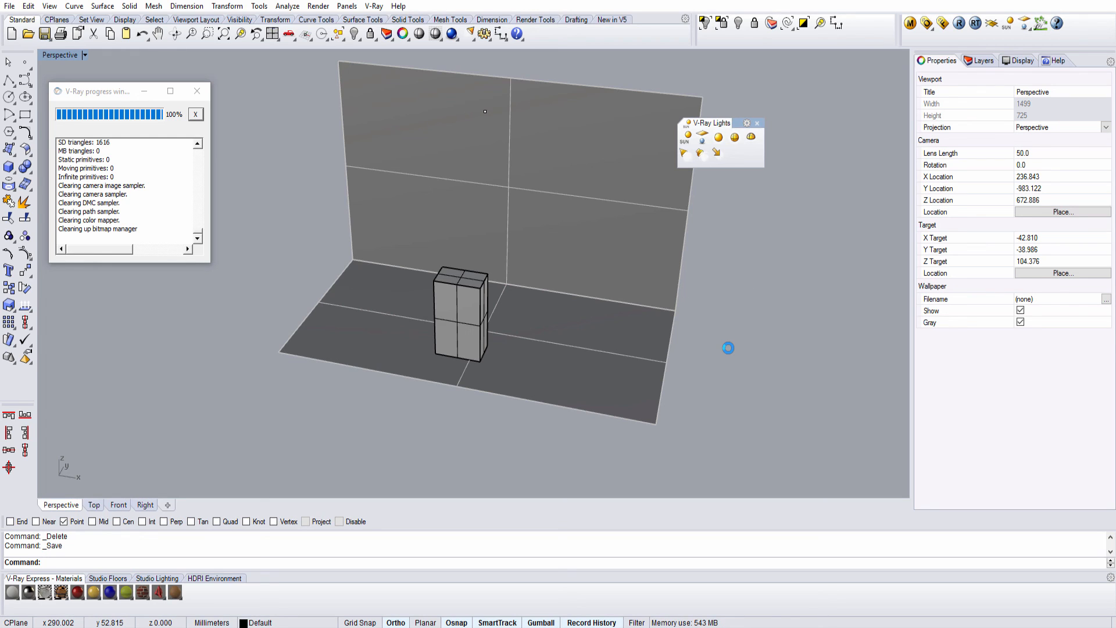